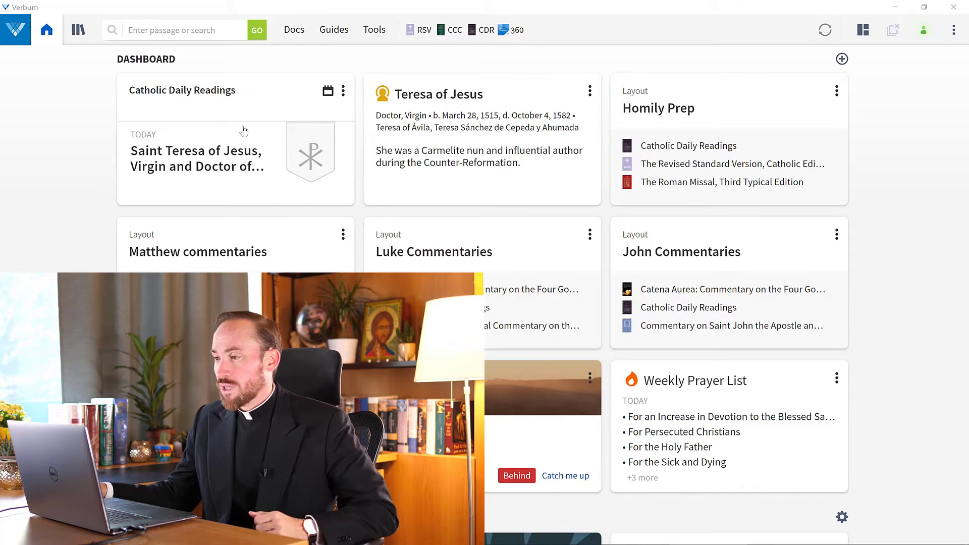
# - Load the November 1, 2020 All Saints readings, show Matthew 5:1–12, and open the verse 3 note
pyautogui.click(329, 93)
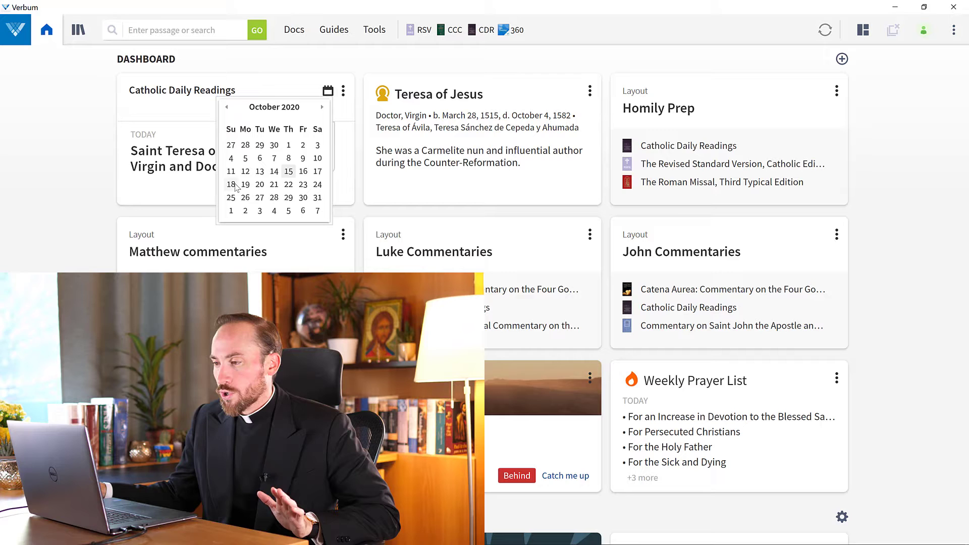
pyautogui.click(232, 210)
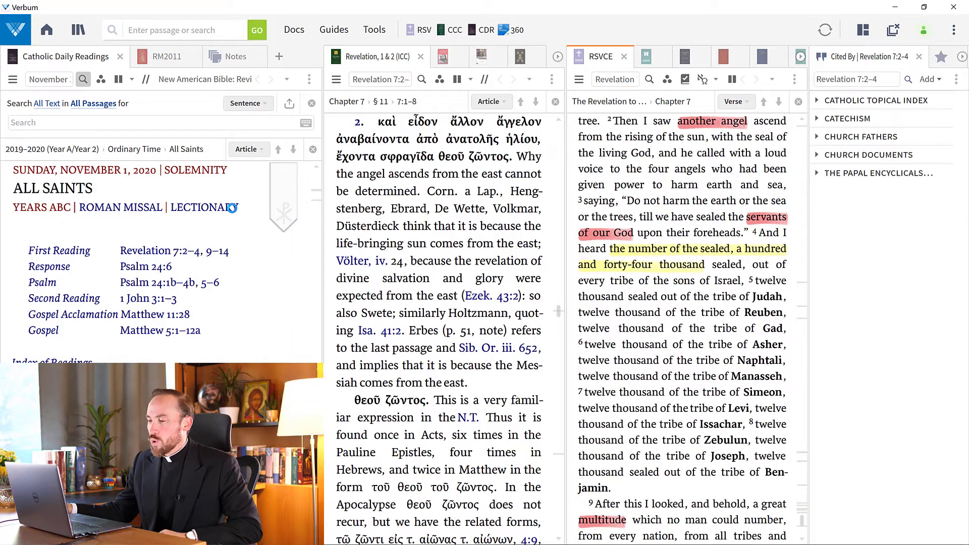
pyautogui.click(148, 333)
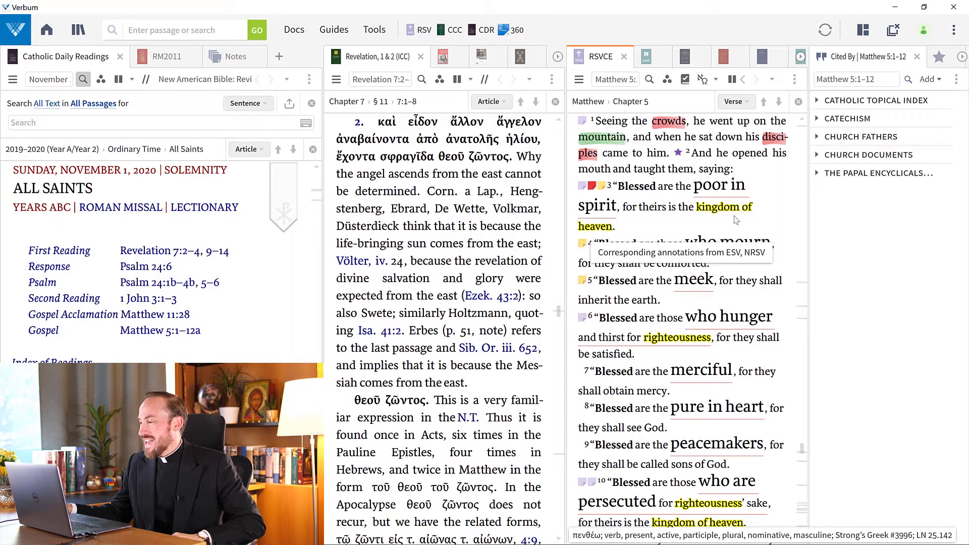
pyautogui.click(608, 188)
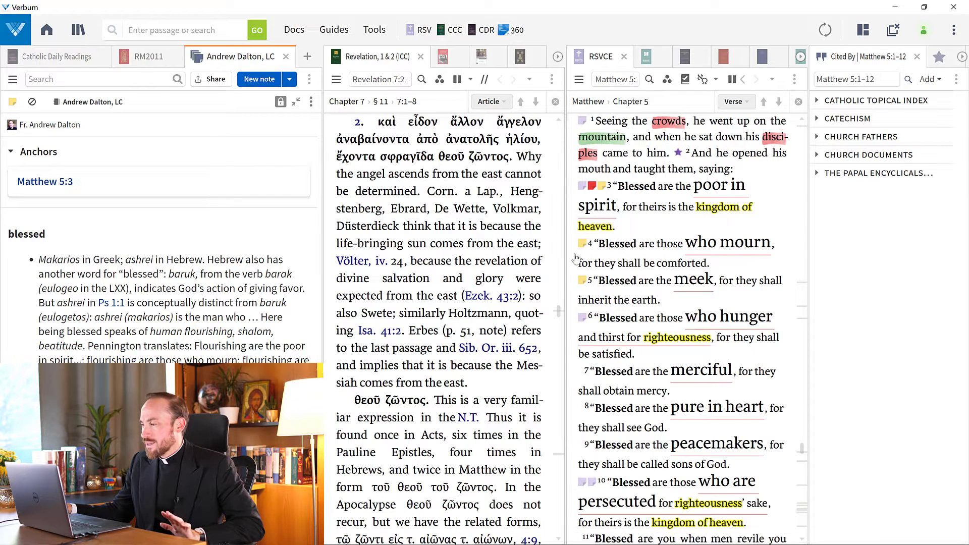
# - Open the 'meek' note on Matthew 5:5 and read down to its Psalm 37:11 citation
pyautogui.click(582, 281)
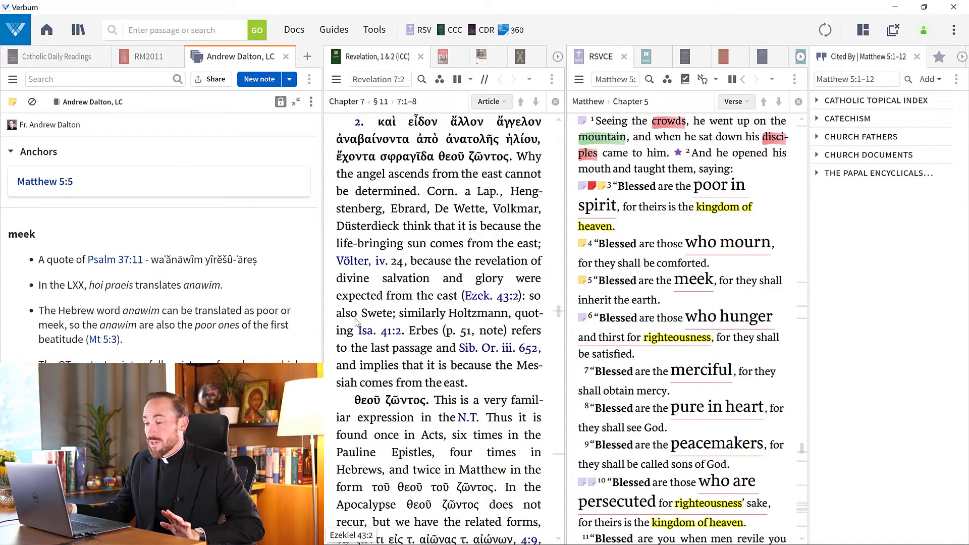
pyautogui.scroll(-1, 227, 355)
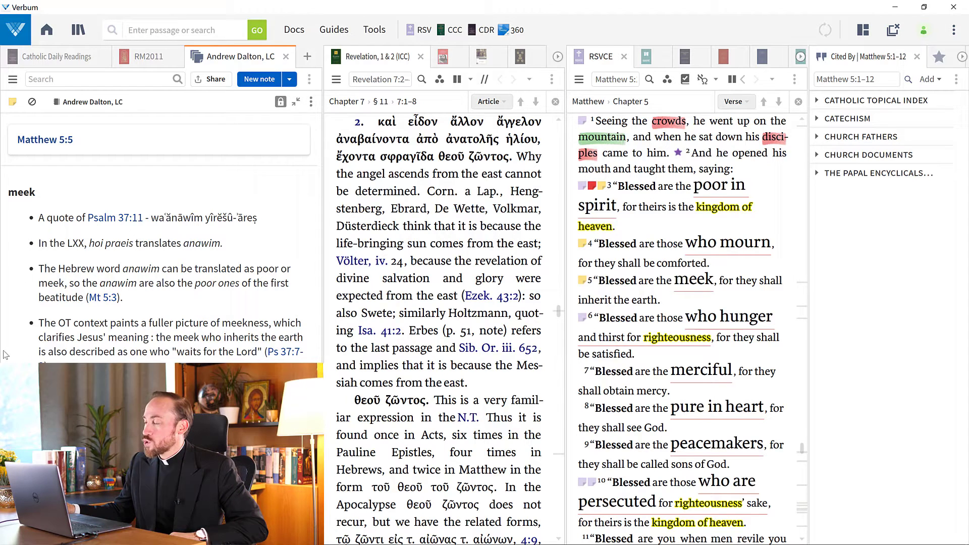
# - Launch the Homily Manager from the Tools menu to list all 77 saved homilies
pyautogui.click(374, 31)
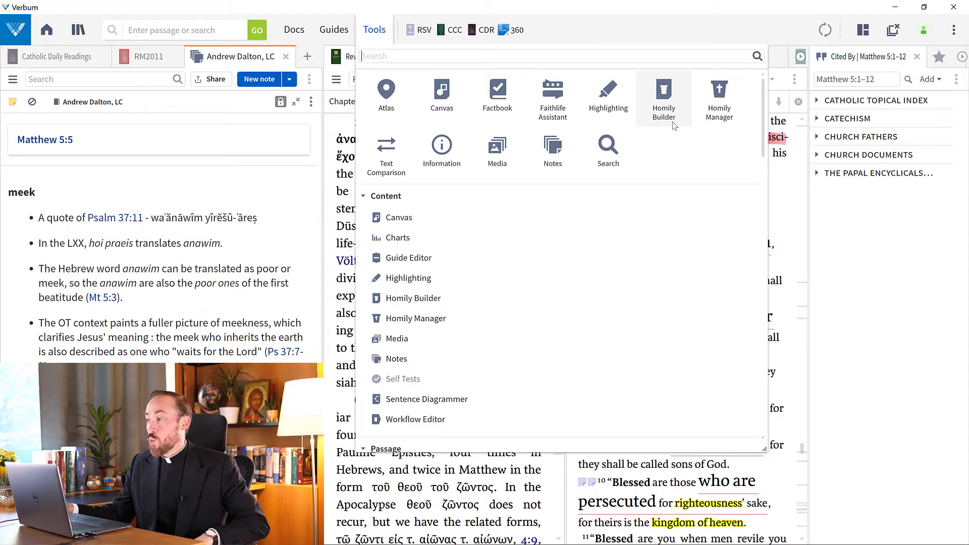
pyautogui.click(716, 125)
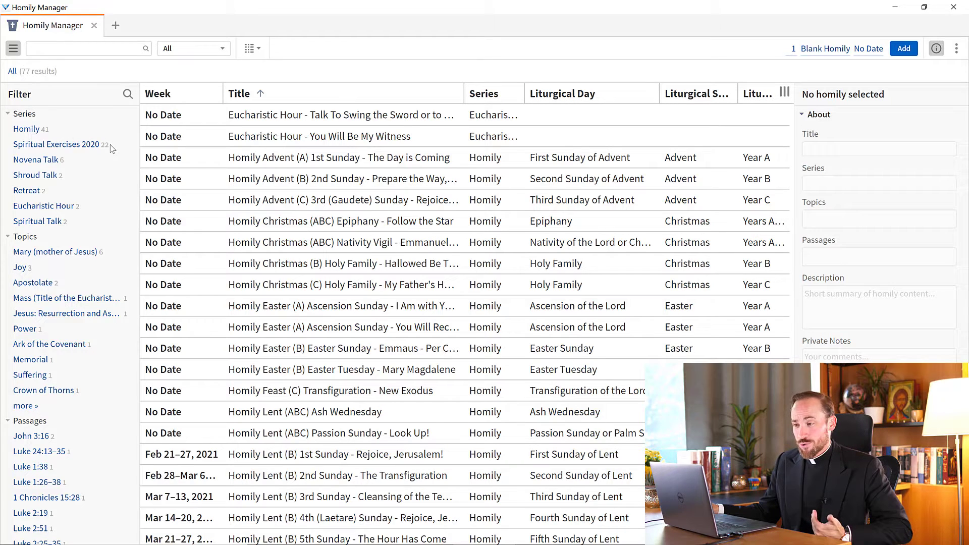
# - Browse the Novena Talk series, clear the filter, and open the Emmaus homily 'Per Crucem ad Lucem'
pyautogui.click(52, 160)
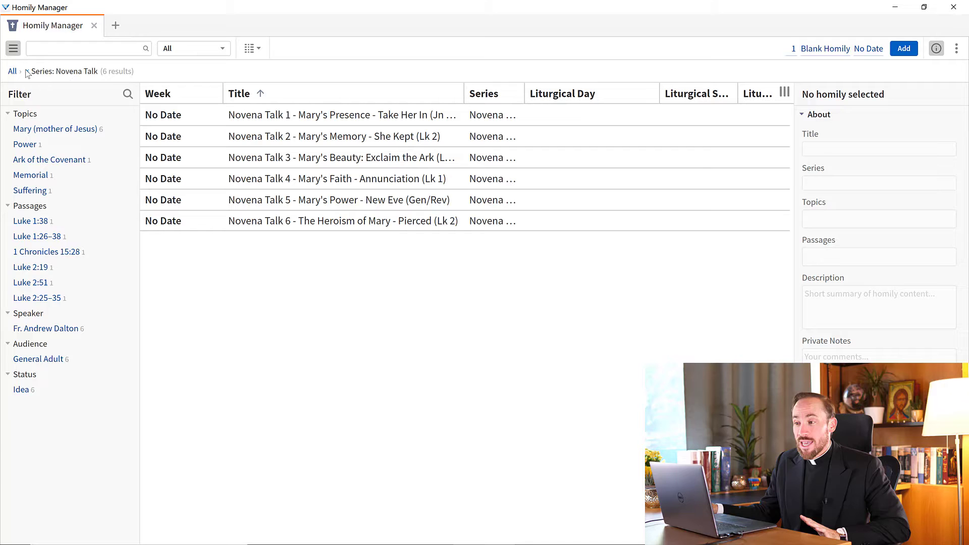
pyautogui.click(27, 72)
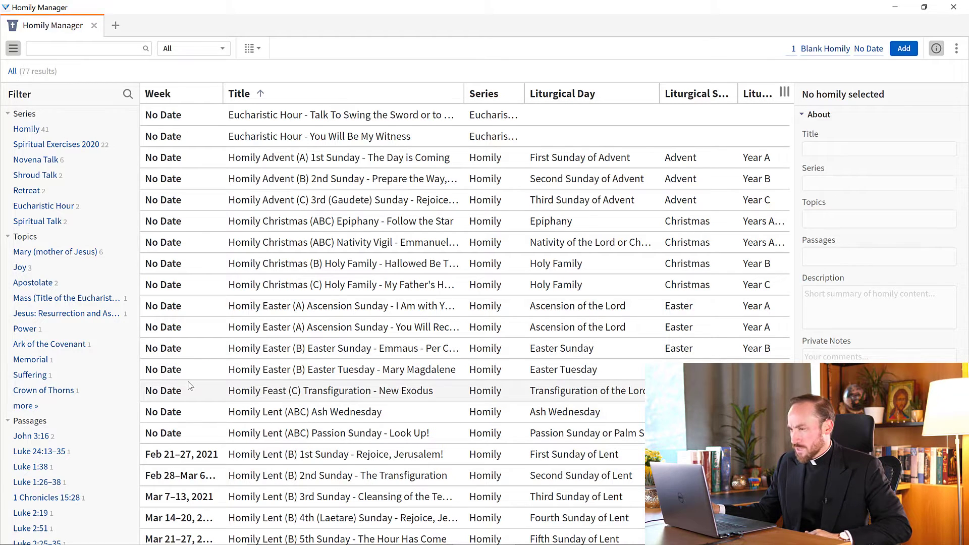
pyautogui.doubleClick(247, 356)
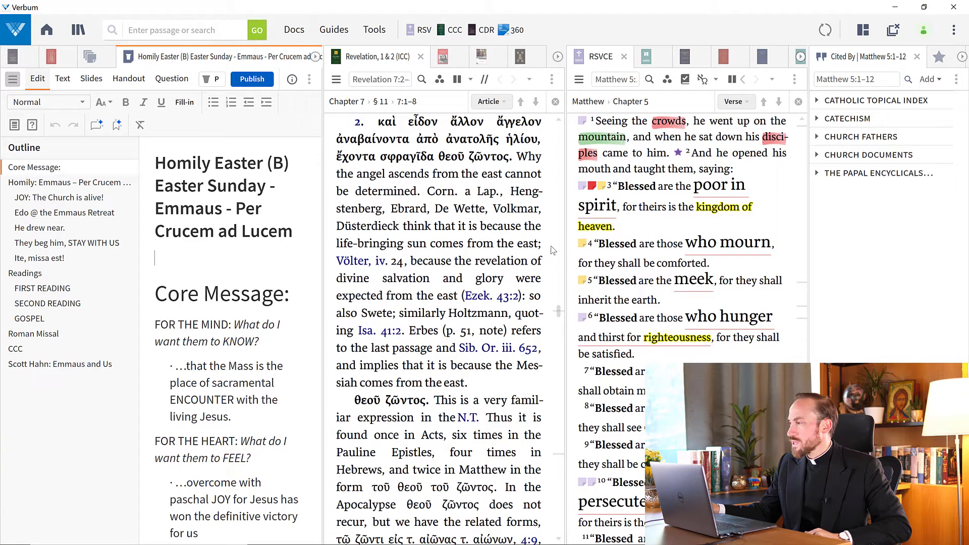
# - Switch to the two-column layout, then select and deselect the Core Message bullet points
pyautogui.click(862, 37)
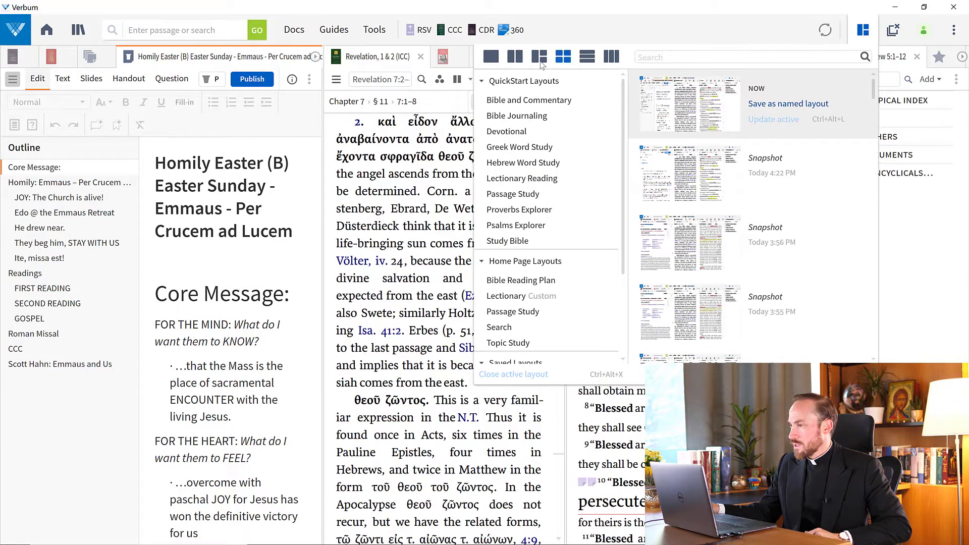
pyautogui.click(514, 57)
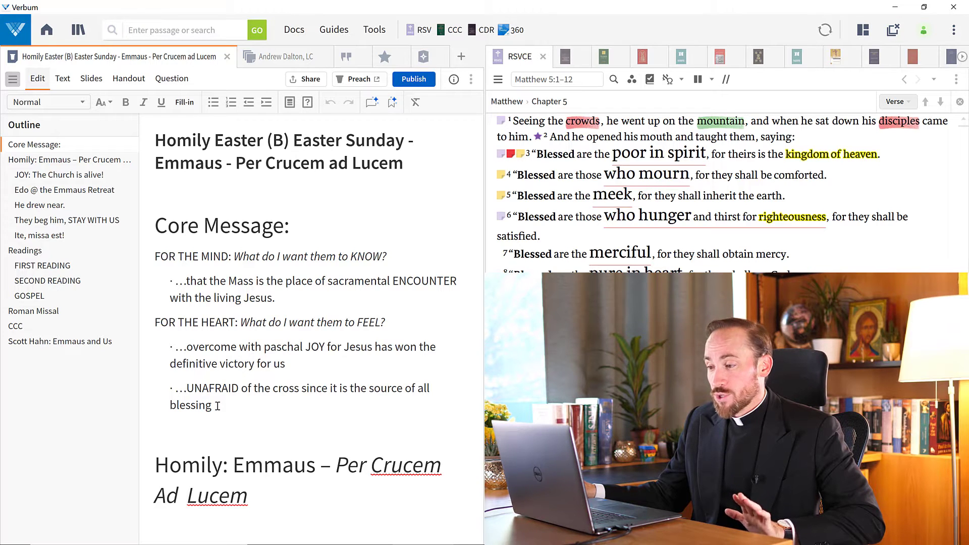
pyautogui.moveTo(217, 406); pyautogui.dragTo(161, 236)
pyautogui.click(290, 301)
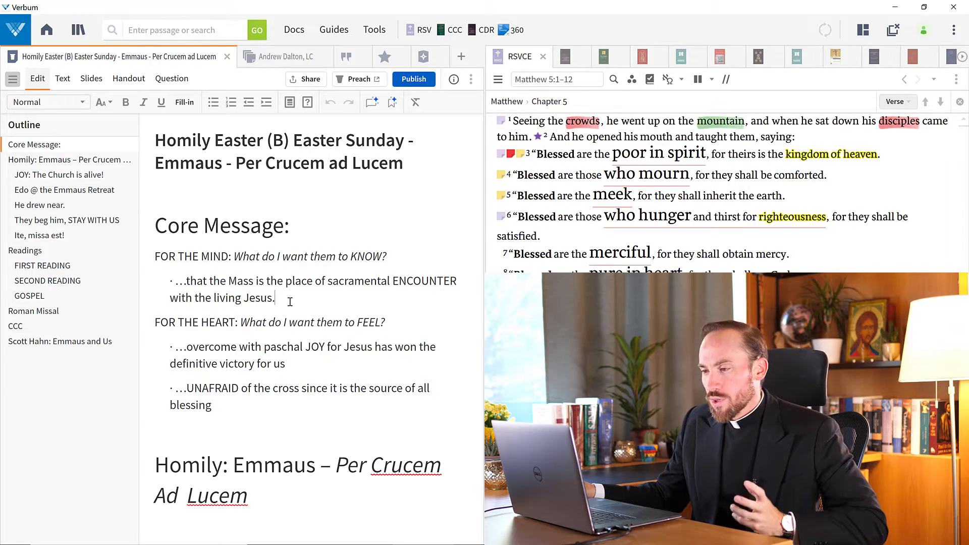
# - Visit the Emmaus, JOY and Readings sections, checking their headings and the paragraph style list
pyautogui.click(49, 161)
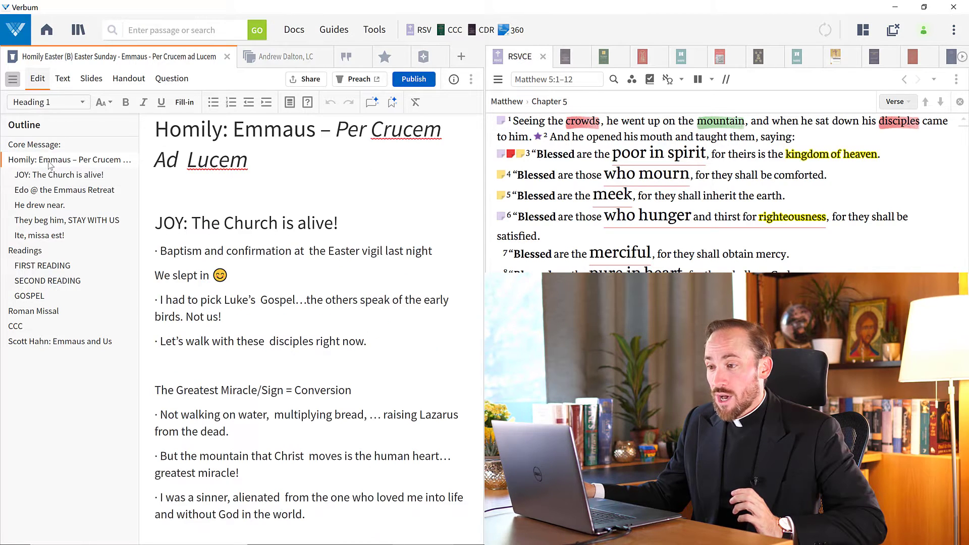
pyautogui.click(50, 175)
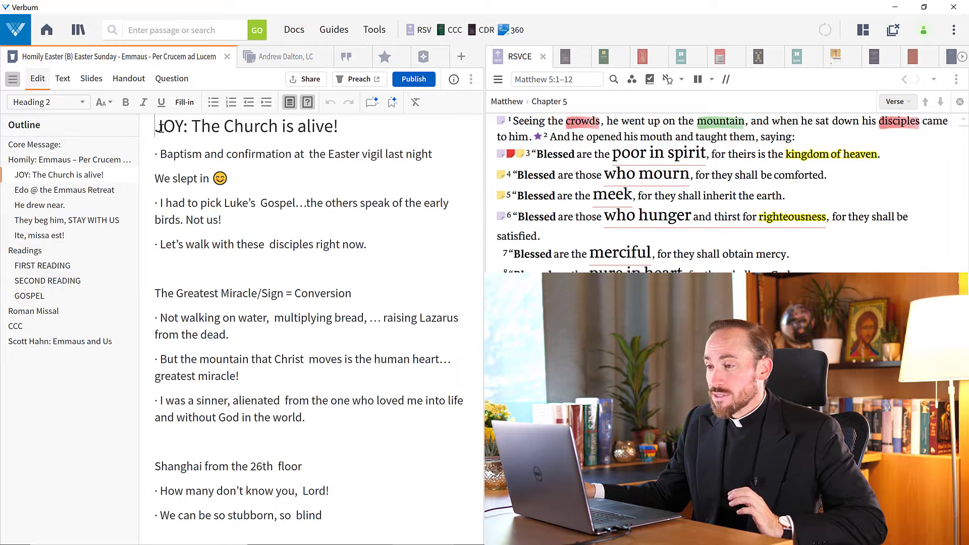
pyautogui.moveTo(155, 126); pyautogui.dragTo(338, 126)
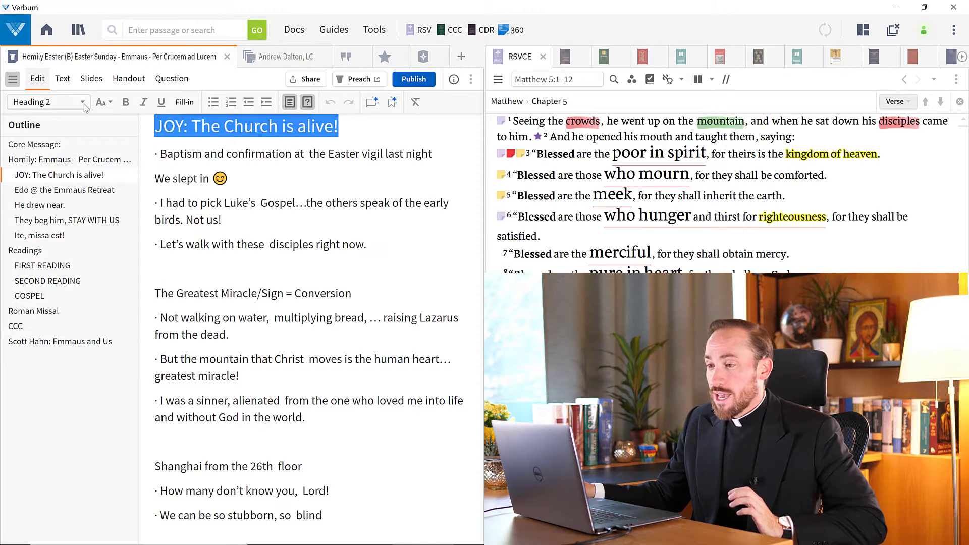
pyautogui.click(25, 251)
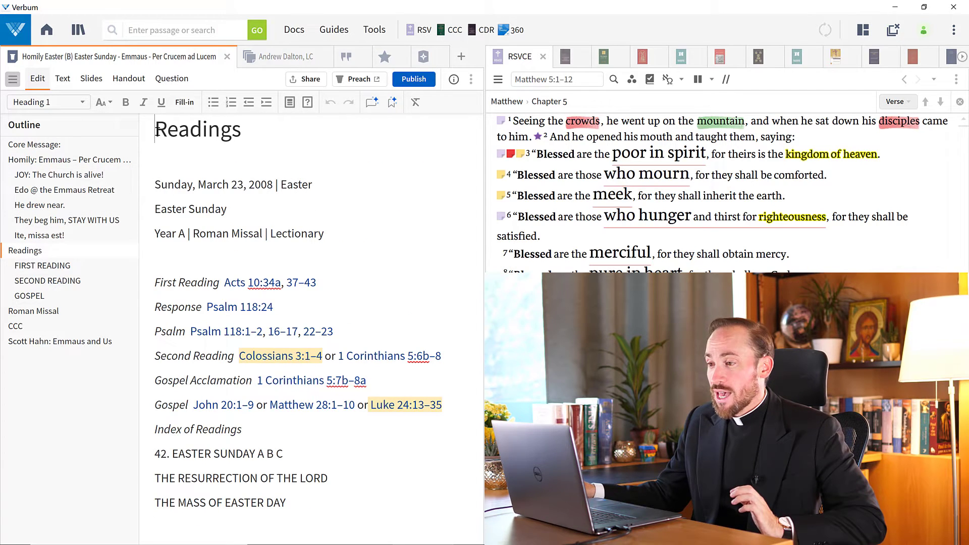
pyautogui.moveTo(155, 130); pyautogui.dragTo(241, 131)
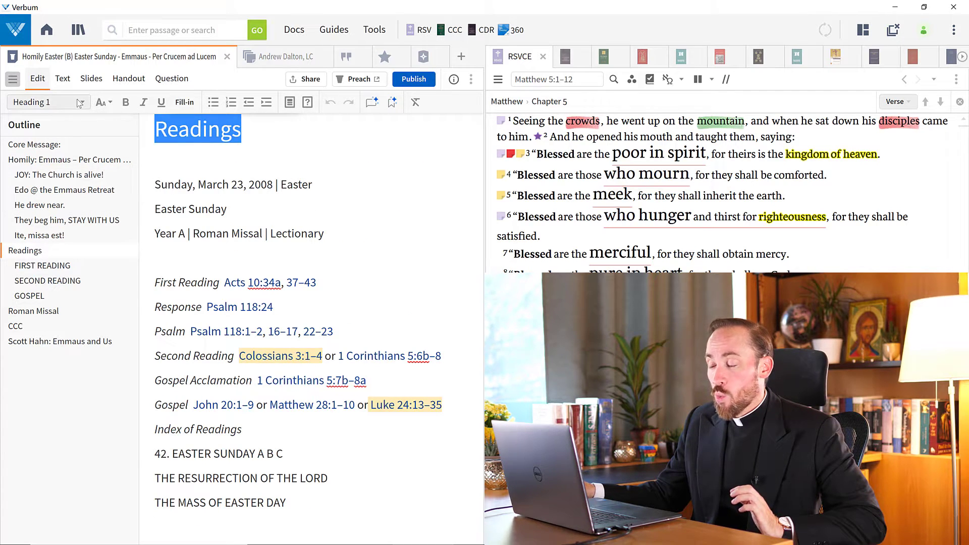
pyautogui.moveTo(154, 185); pyautogui.dragTo(312, 185)
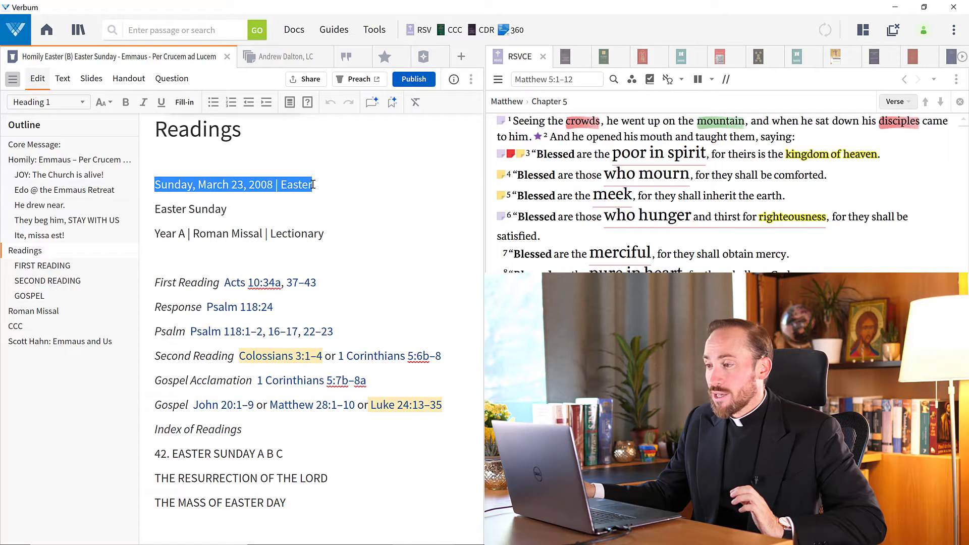
pyautogui.click(83, 104)
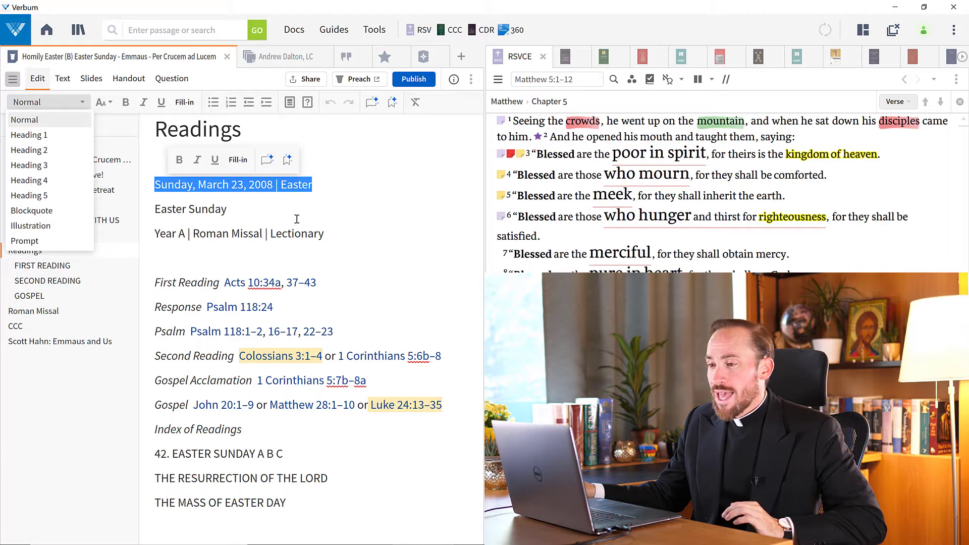
pyautogui.click(126, 228)
# - Go through First Reading, Gospel, Roman Missal and CCC to 'Scott Hahn: Emmaus and Us', then hide the outline
pyautogui.click(69, 265)
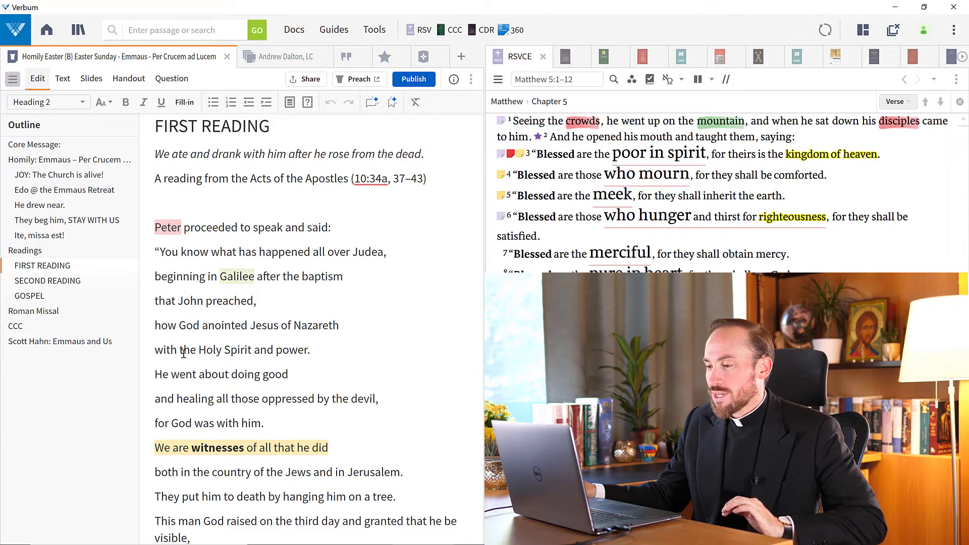
pyautogui.scroll(-1, 195, 373)
pyautogui.click(31, 296)
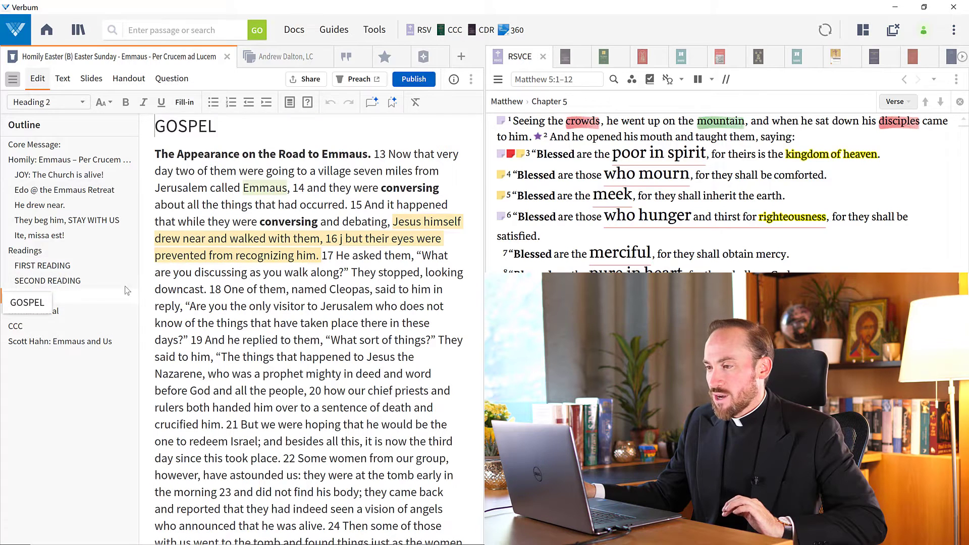
pyautogui.click(63, 312)
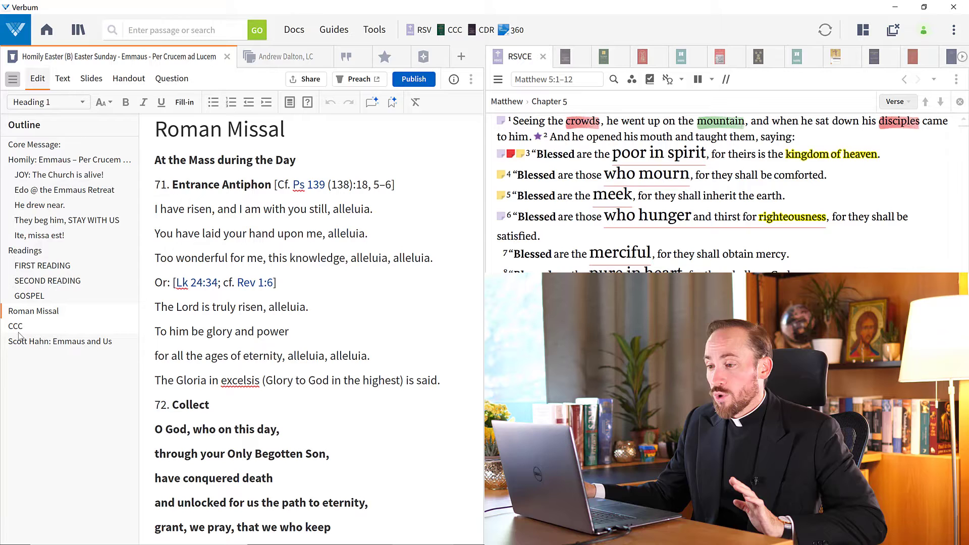
pyautogui.click(18, 327)
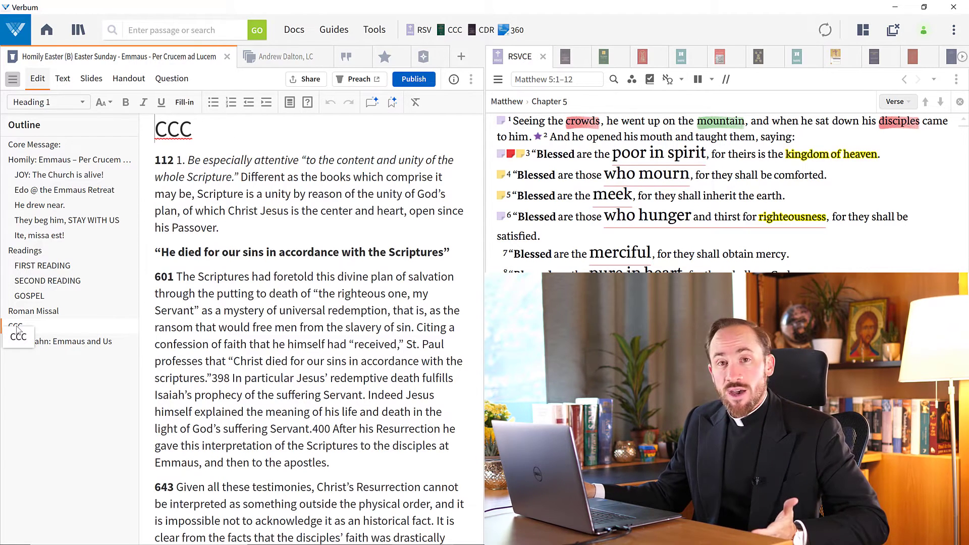
pyautogui.click(35, 345)
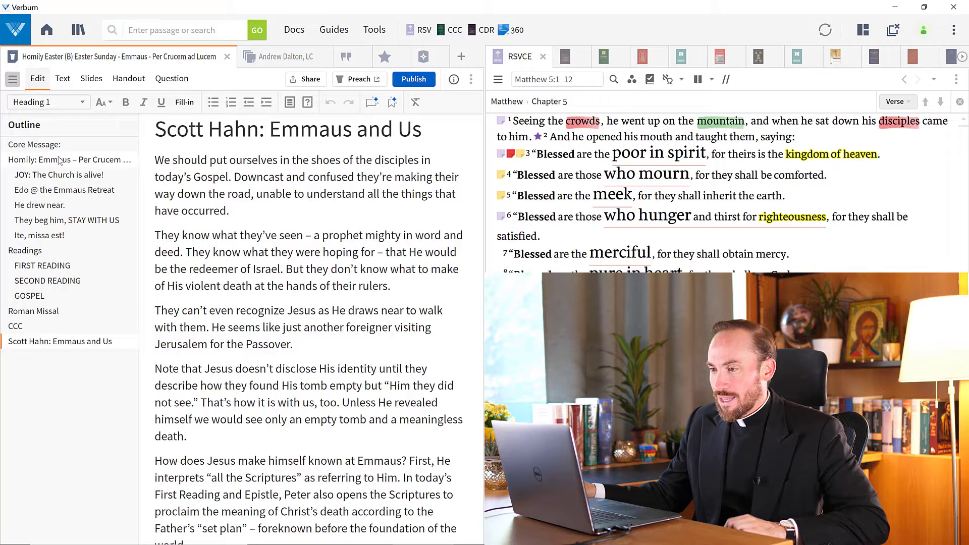
pyautogui.click(14, 81)
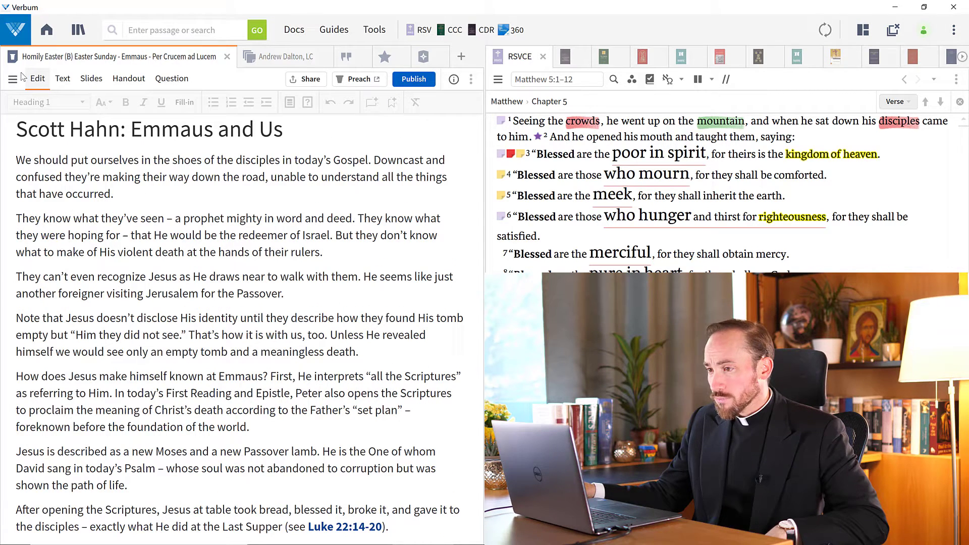
# - Show Homily Info with series Homily, topics Mass and Joy, and passage Luke 24:13–35
pyautogui.click(454, 80)
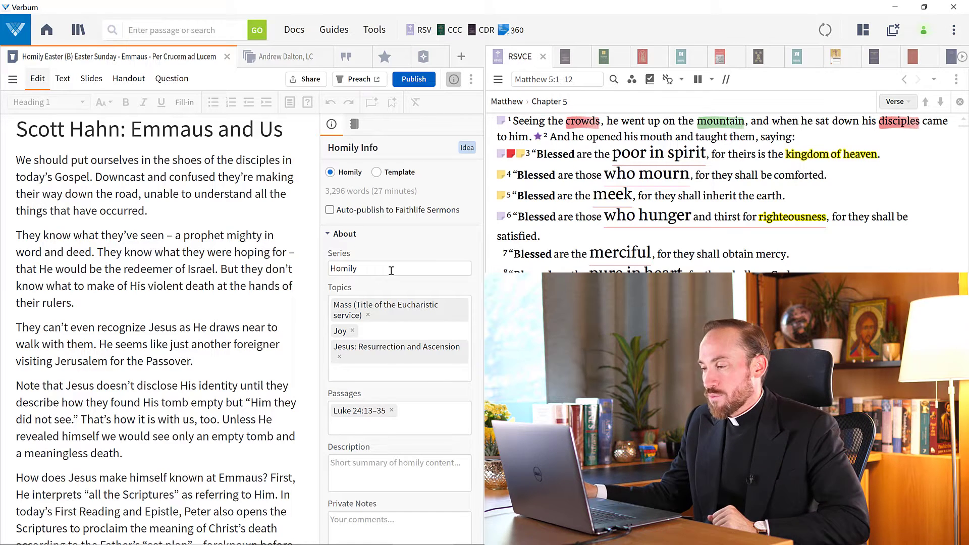
pyautogui.moveTo(378, 271); pyautogui.dragTo(323, 271)
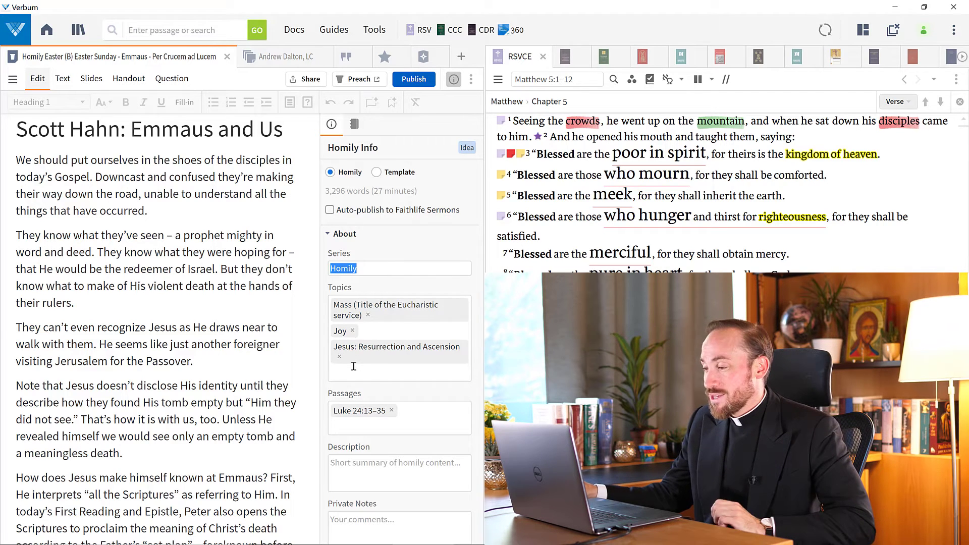
# - Review the Passages field holding Luke 24:13–35 and its empty entry below
pyautogui.scroll(-1, 353, 373)
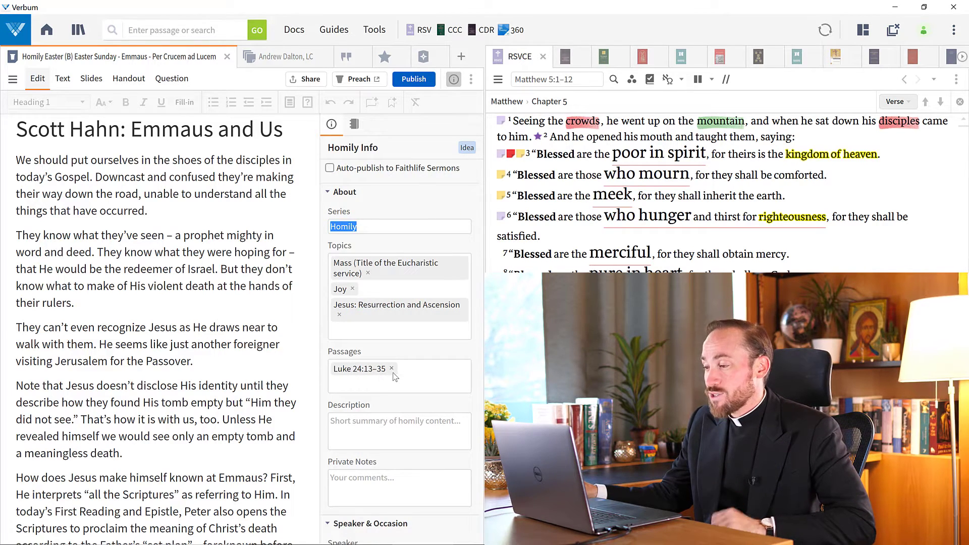
pyautogui.click(411, 371)
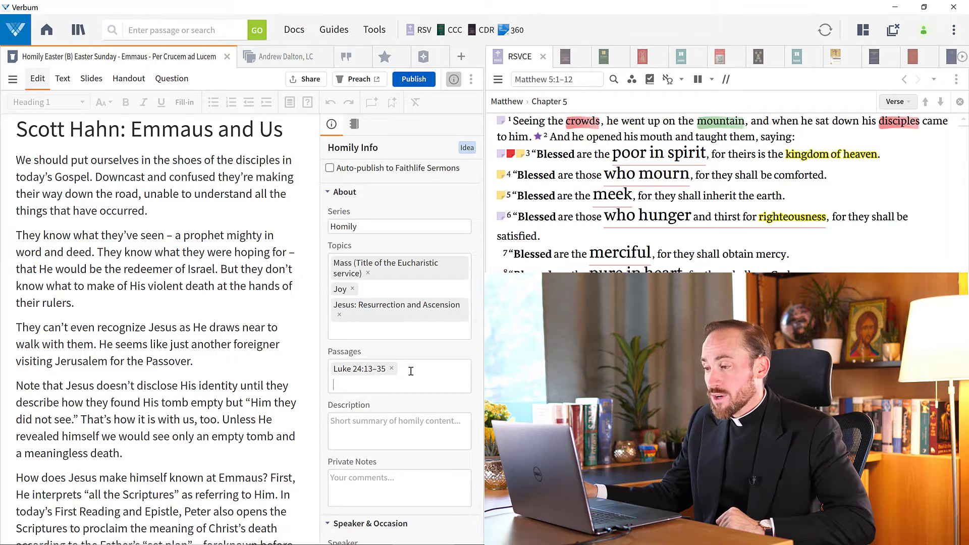
pyautogui.click(374, 378)
pyautogui.scroll(-5, 374, 378)
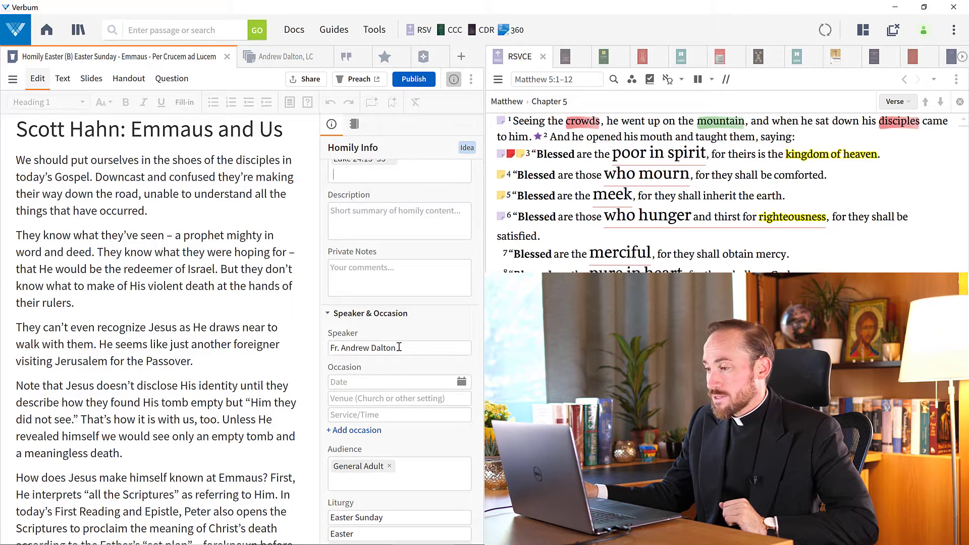
# - Check the speaker and Easter Sunday liturgy entries, then return to the Homily Manager
pyautogui.moveTo(396, 348); pyautogui.dragTo(311, 348)
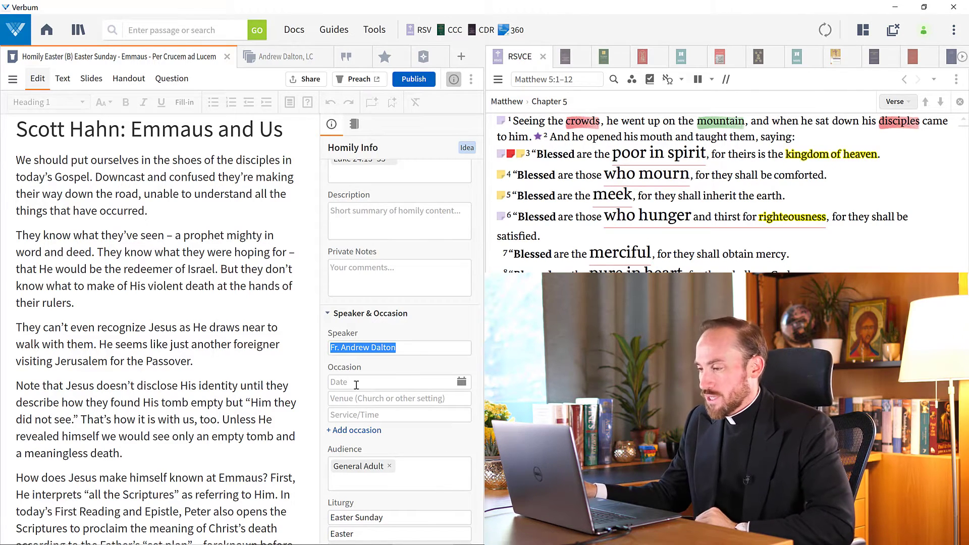
pyautogui.scroll(-1, 357, 385)
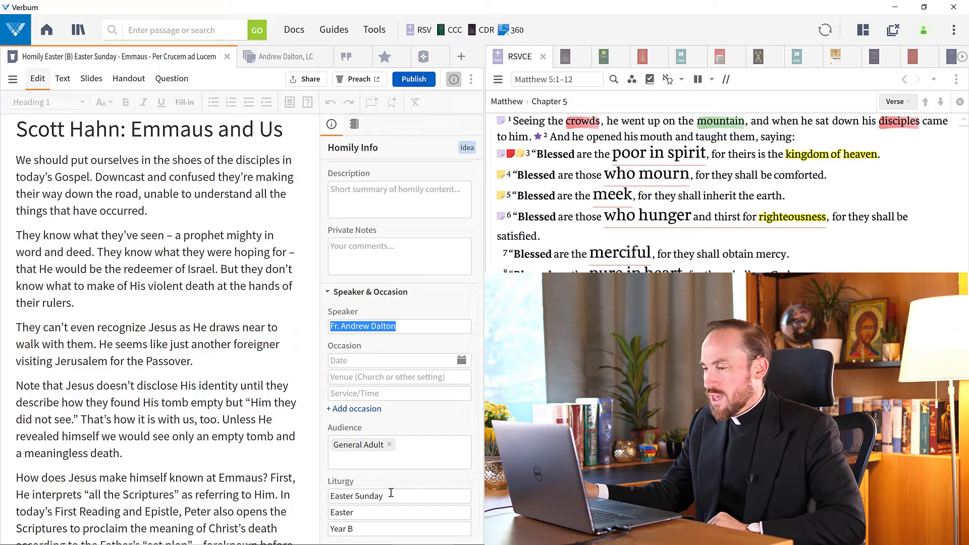
pyautogui.moveTo(393, 496); pyautogui.dragTo(317, 530)
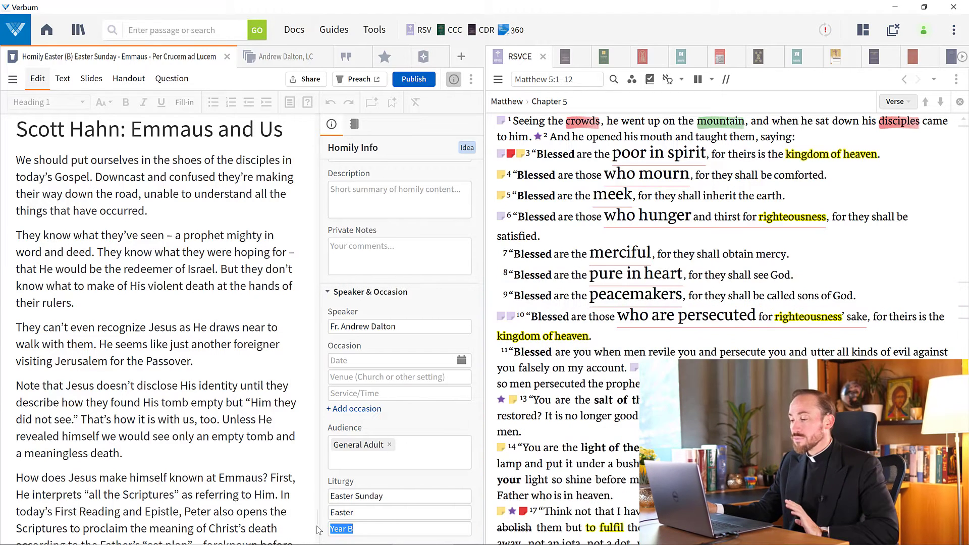
pyautogui.moveTo(331, 544)
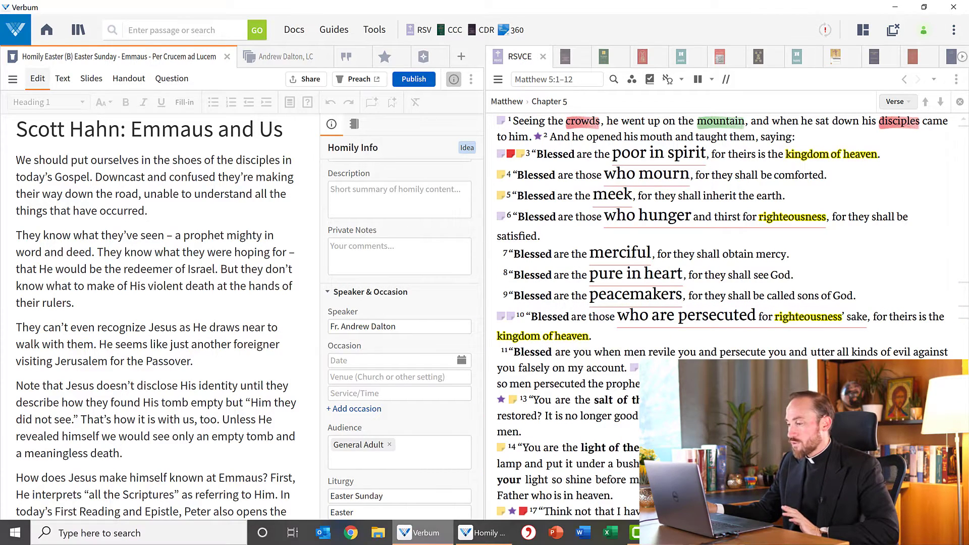
pyautogui.click(472, 533)
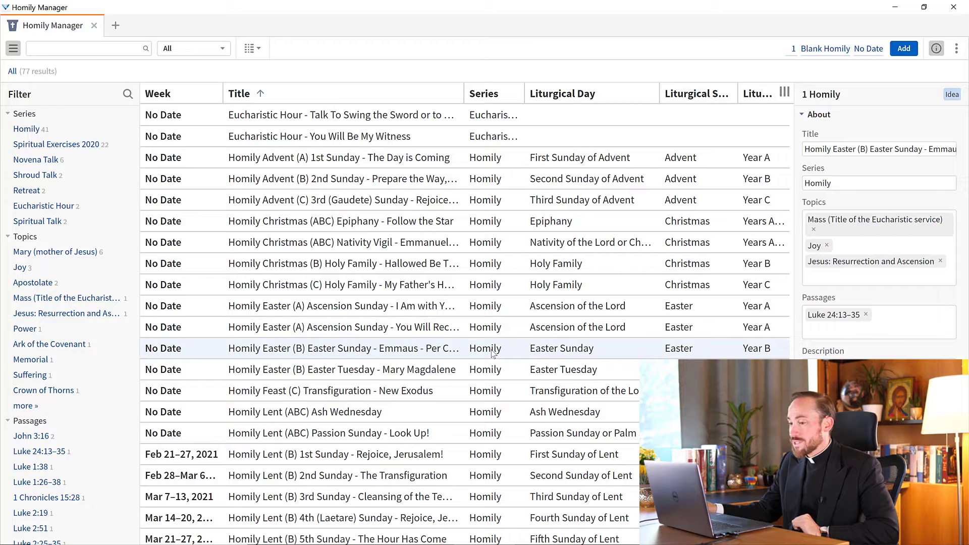
# - Filter the homilies by liturgical season Easter, leaving 5 including the Emmaus homily
pyautogui.scroll(-5, 63, 326)
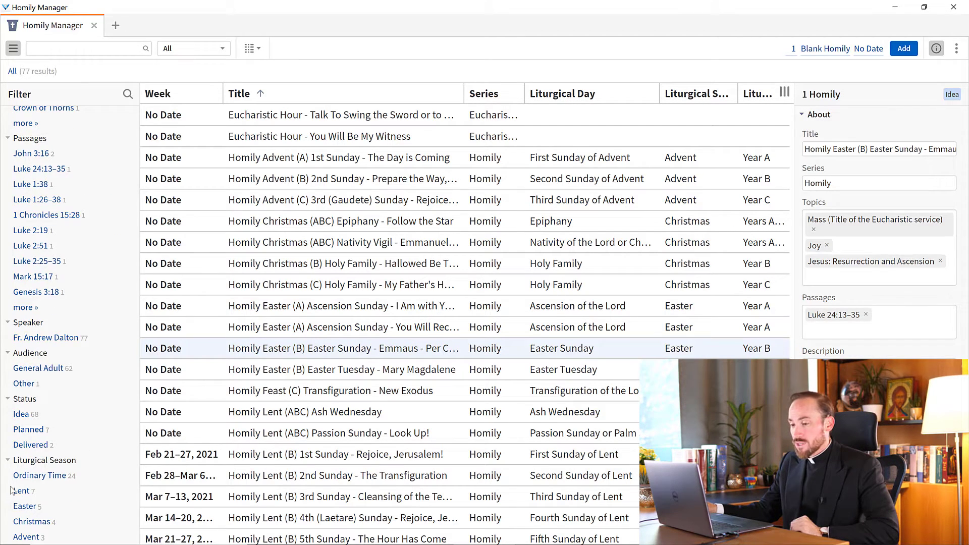
pyautogui.click(25, 507)
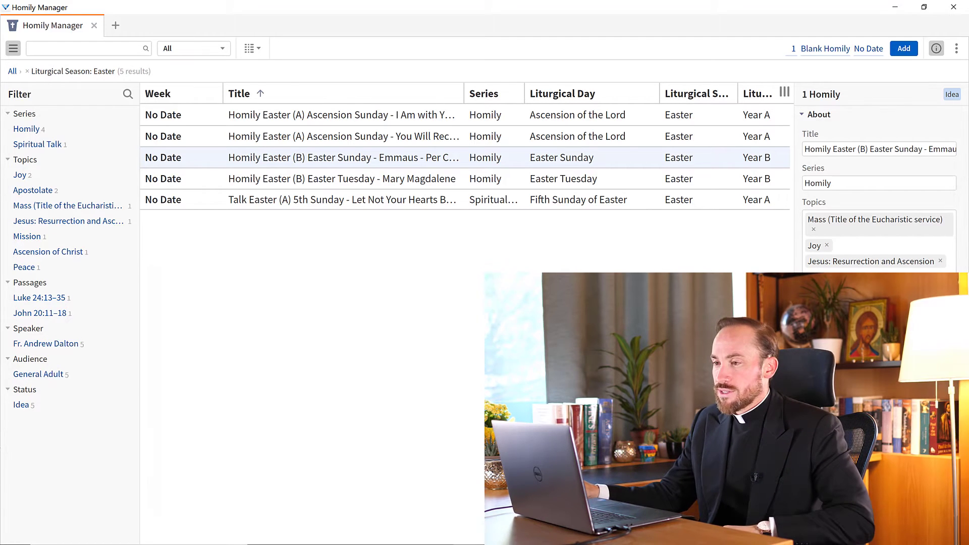
# - Remove the Easter season filter and add 'Untitled Homily (4)', raising the total to 78
pyautogui.click(28, 71)
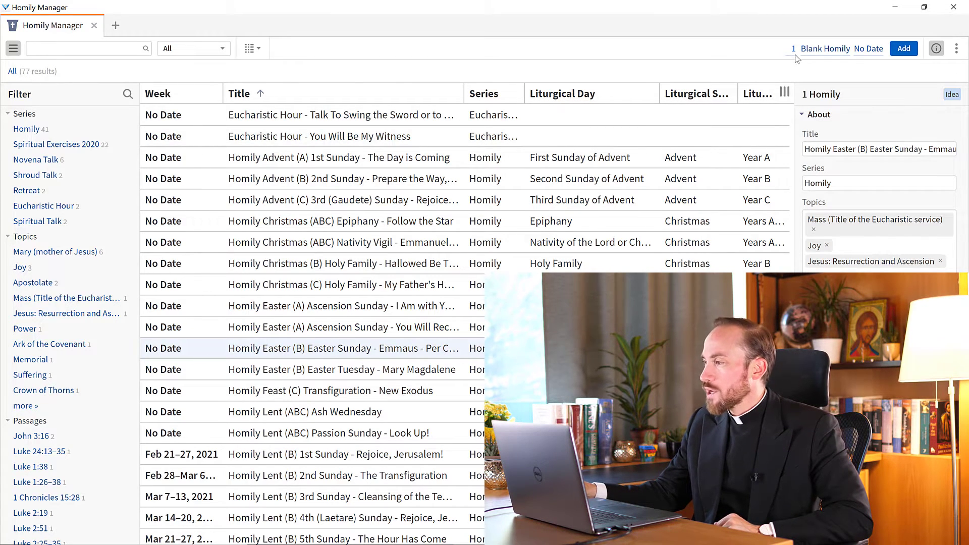
pyautogui.click(909, 53)
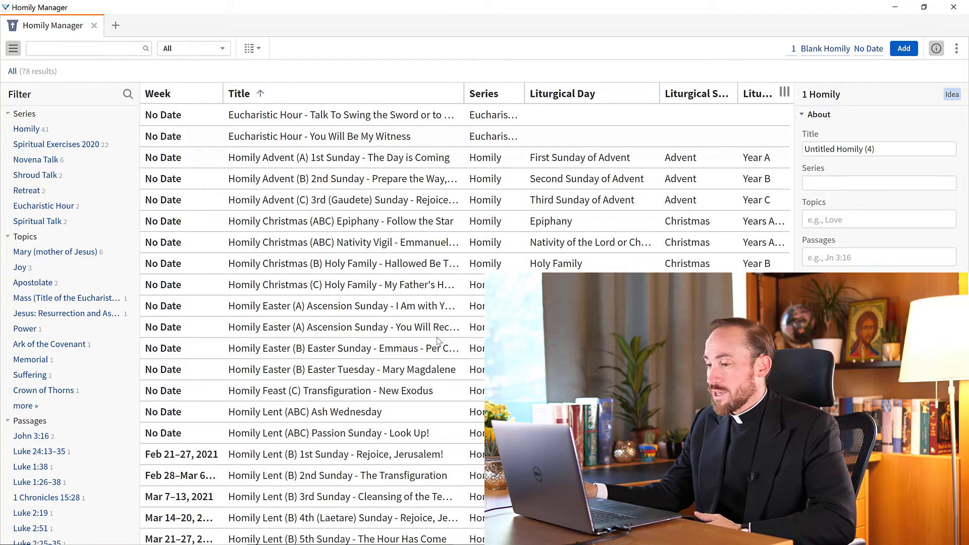
pyautogui.scroll(-12, 405, 453)
pyautogui.scroll(-7, 405, 452)
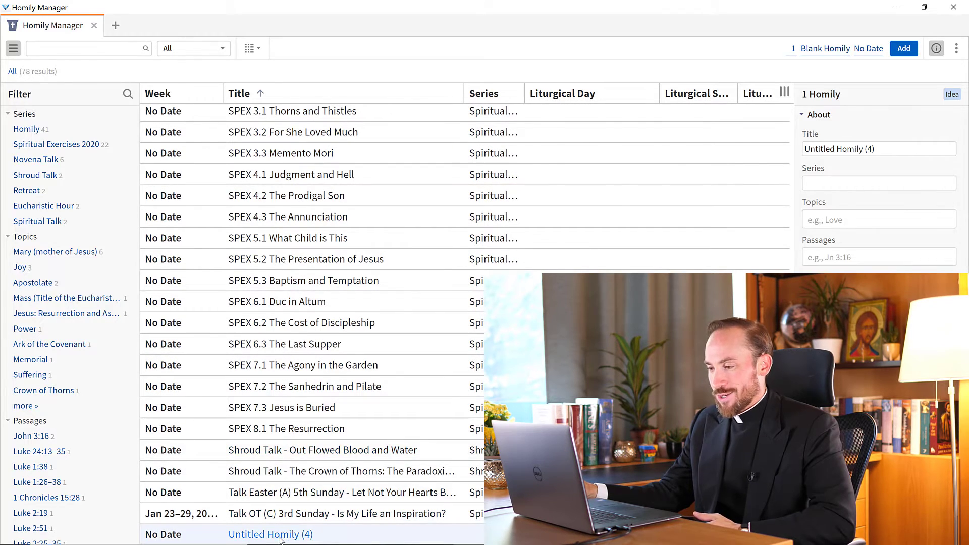
# - Open Untitled Homily (4), then start a new homily from the Homily Builder
pyautogui.click(280, 536)
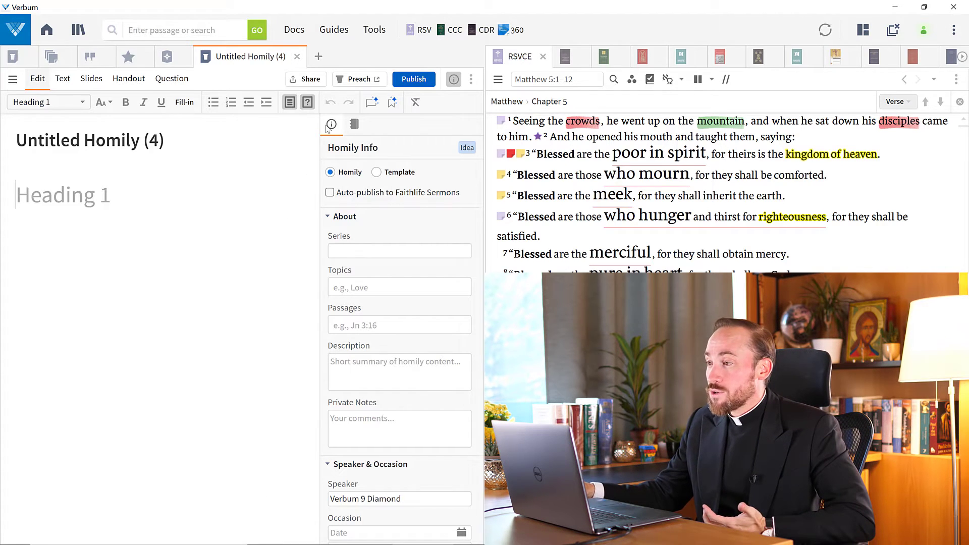
pyautogui.click(376, 31)
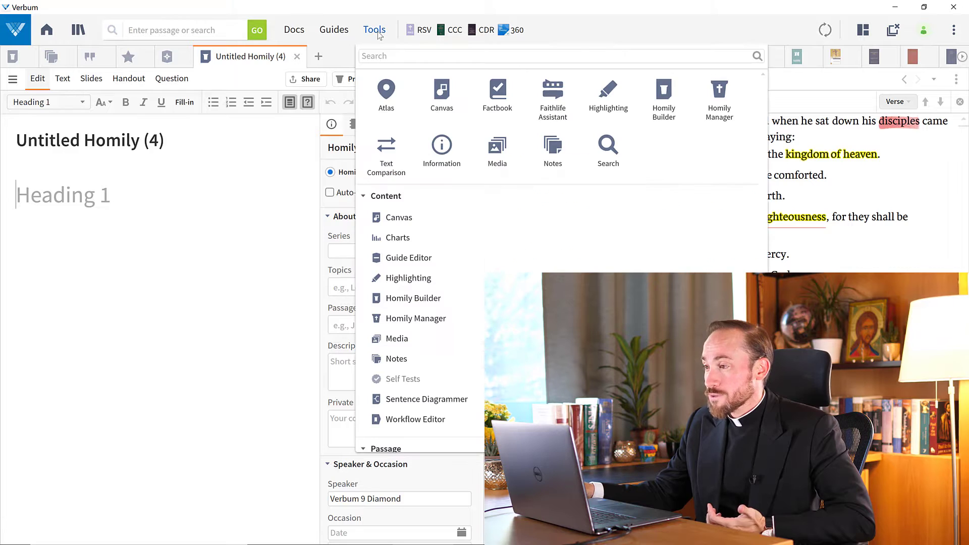
pyautogui.click(663, 92)
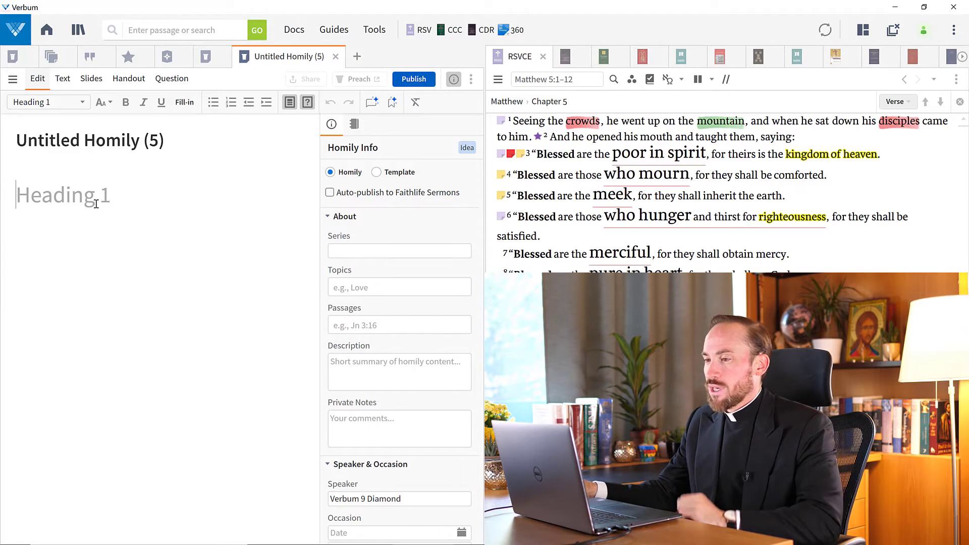
# - Retitle the new homily 'My New Homily (5)', then close it and Untitled Homily (4)
pyautogui.doubleClick(32, 144)
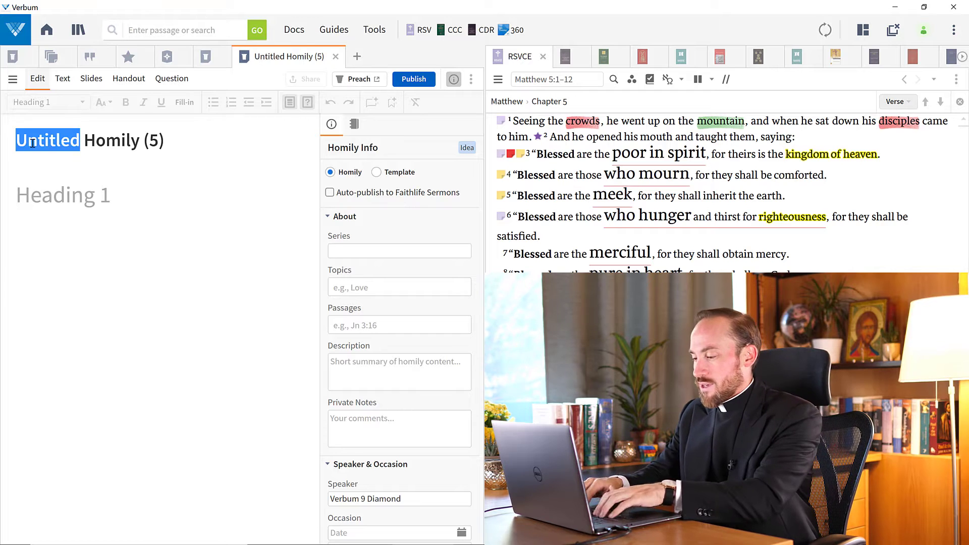
pyautogui.write('My New')
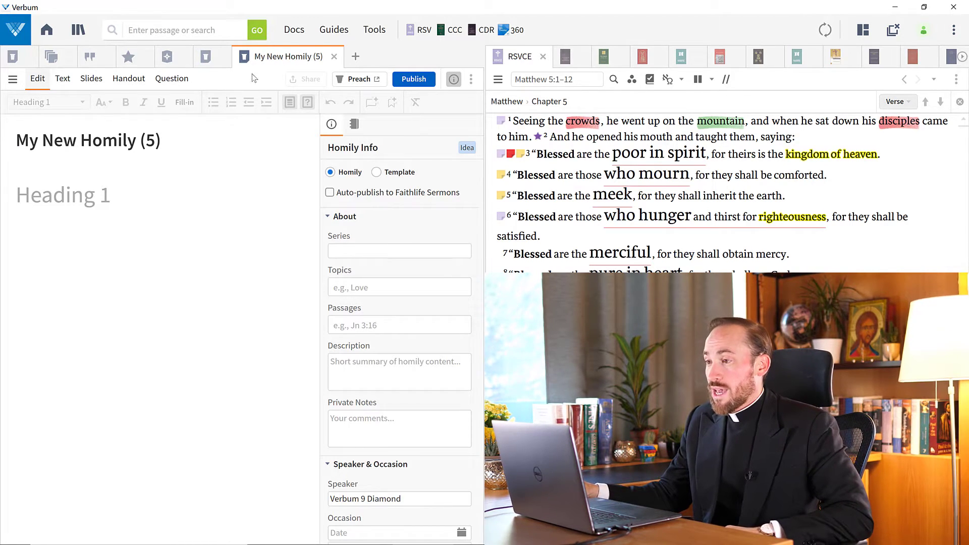
pyautogui.middleClick(265, 60)
pyautogui.middleClick(264, 60)
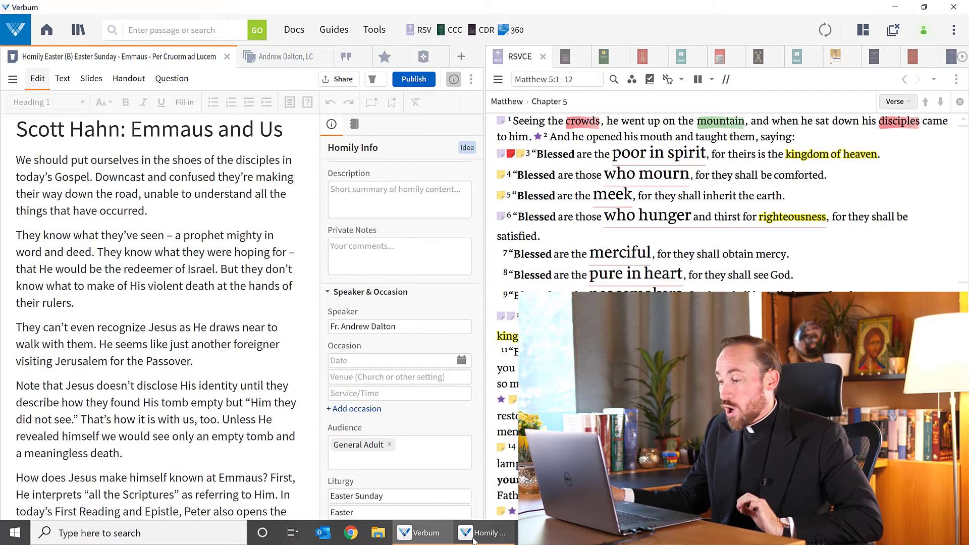
# - In Homily Manager, choose Homily Template as the template for new homilies
pyautogui.click(474, 540)
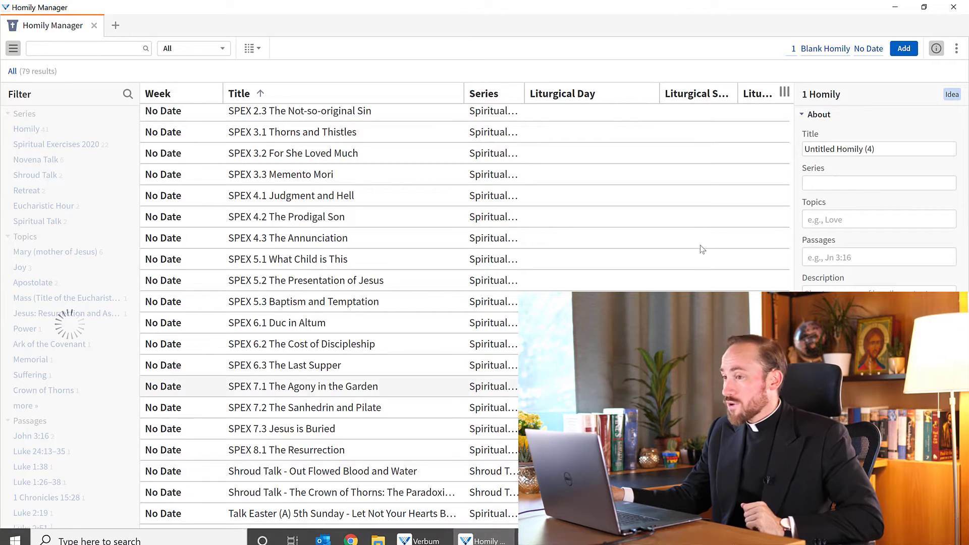
pyautogui.click(831, 50)
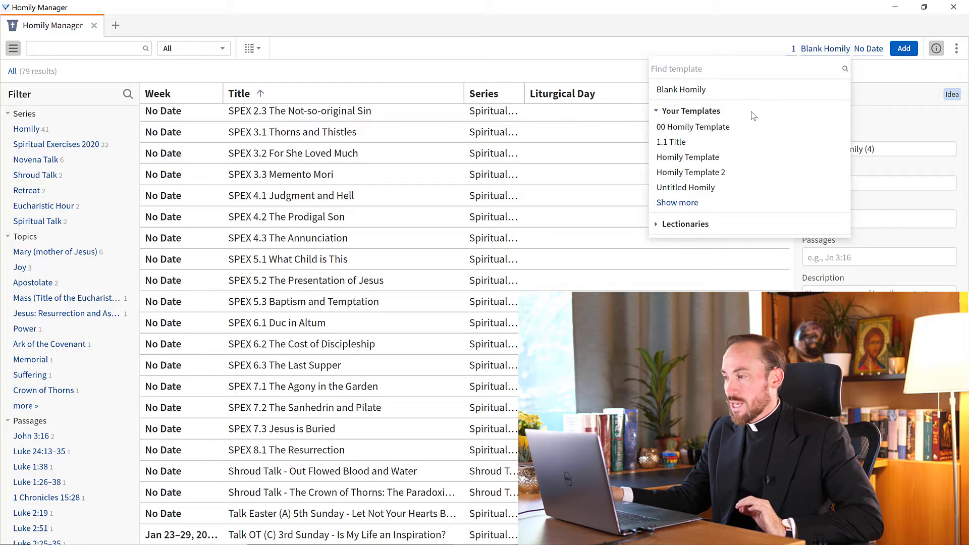
pyautogui.click(732, 131)
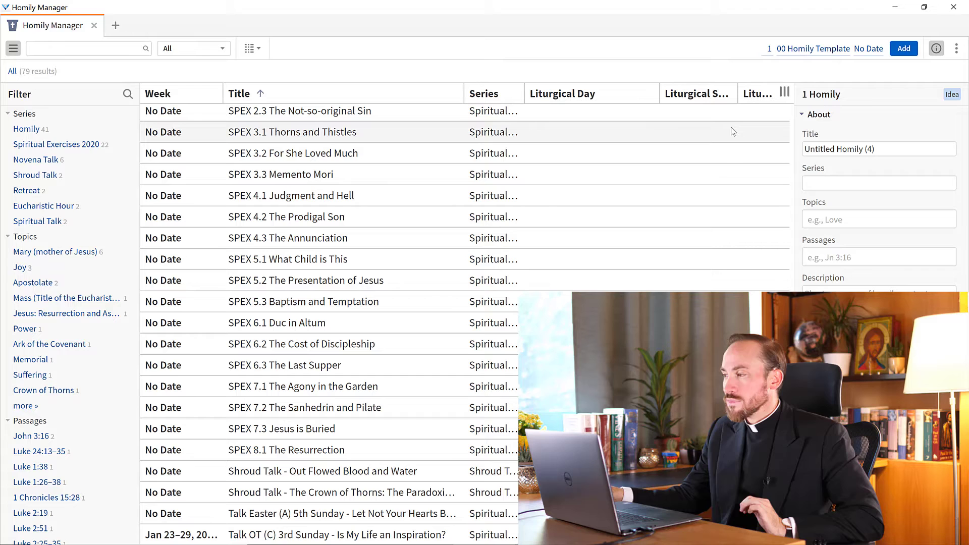
pyautogui.click(813, 49)
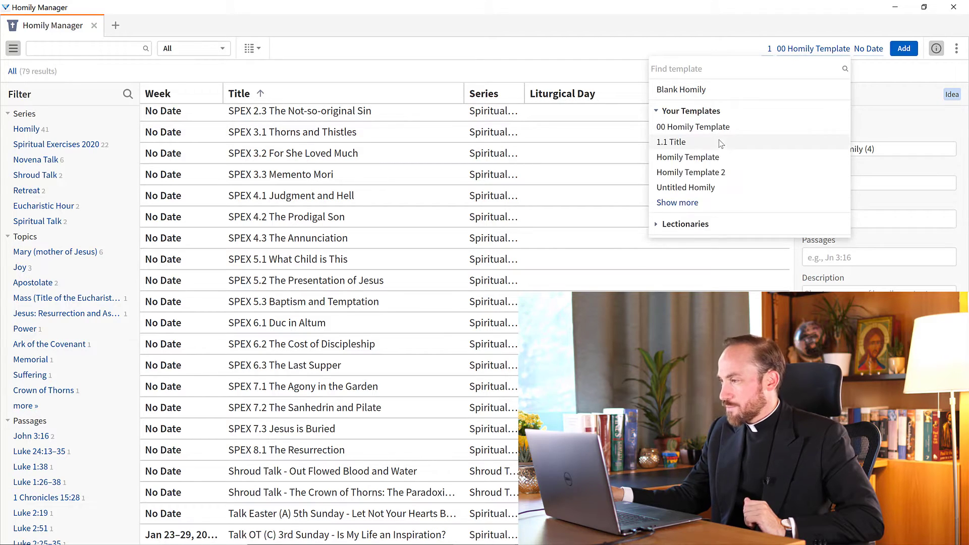
pyautogui.click(715, 157)
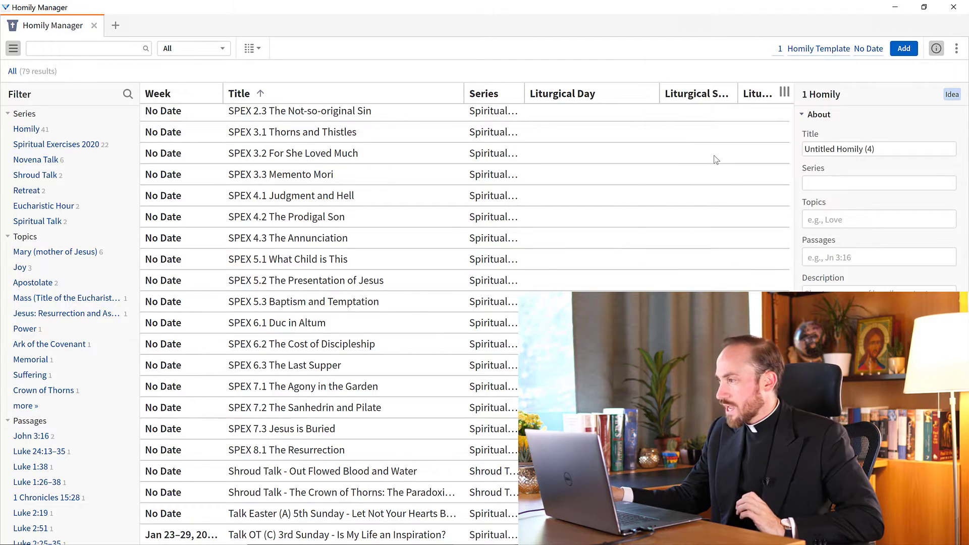
# - Set the start date to Nov 1, 2020 and add the new homily
pyautogui.click(882, 50)
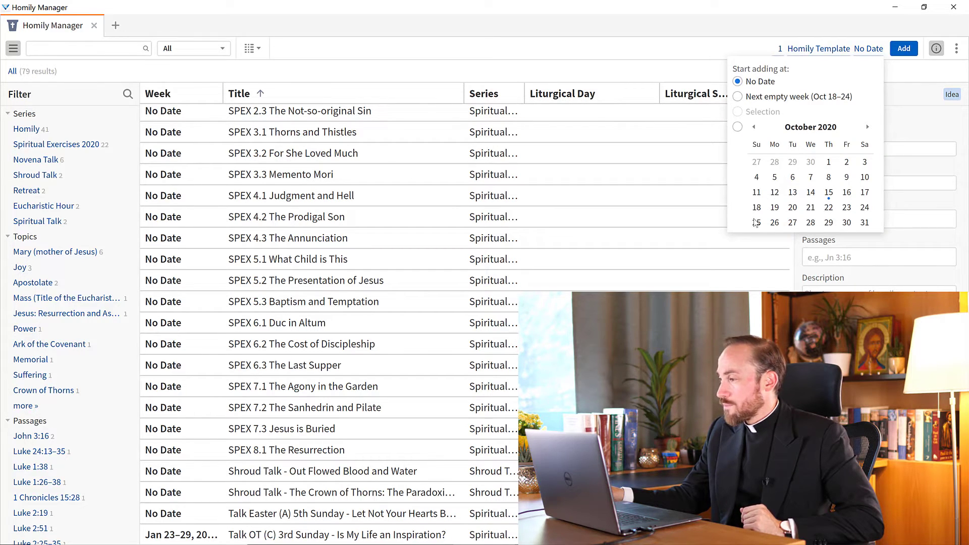
pyautogui.click(866, 128)
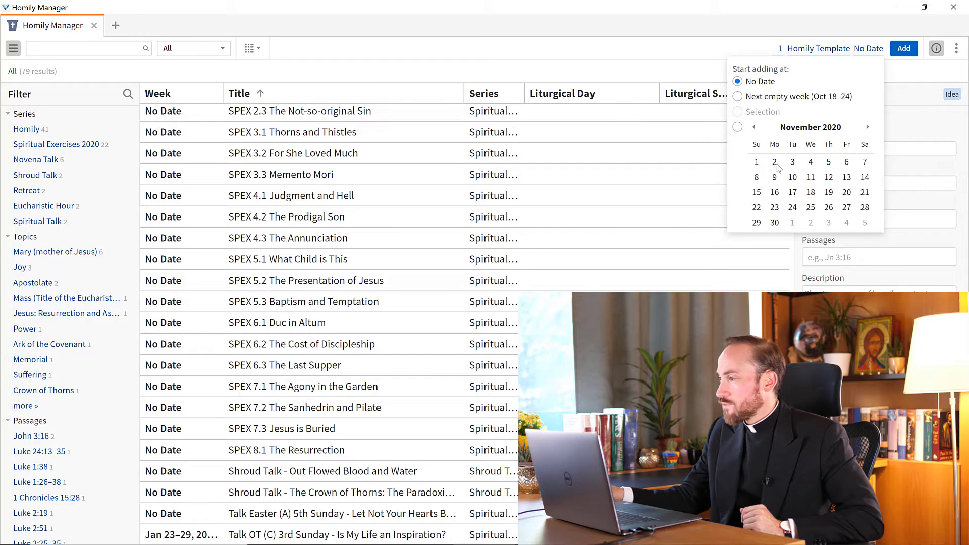
pyautogui.click(756, 163)
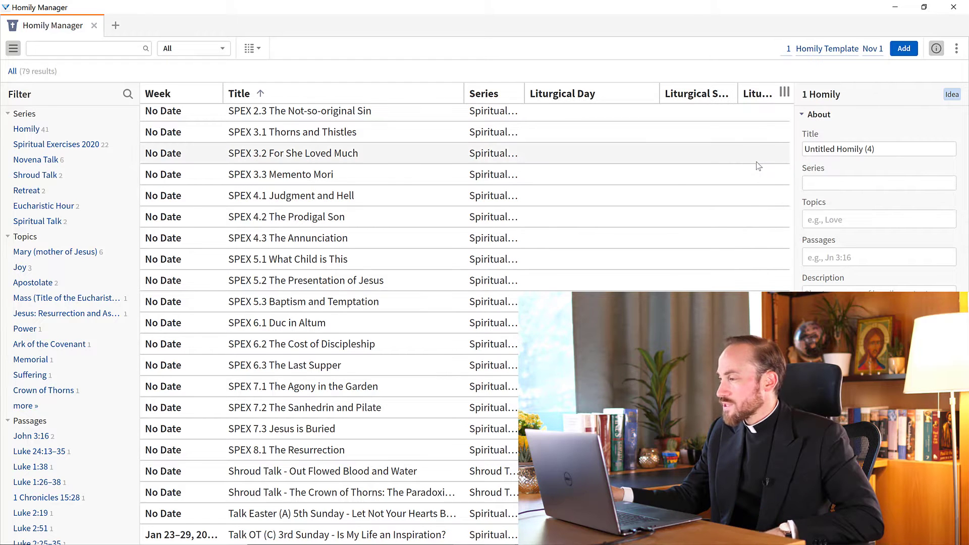
pyautogui.click(903, 50)
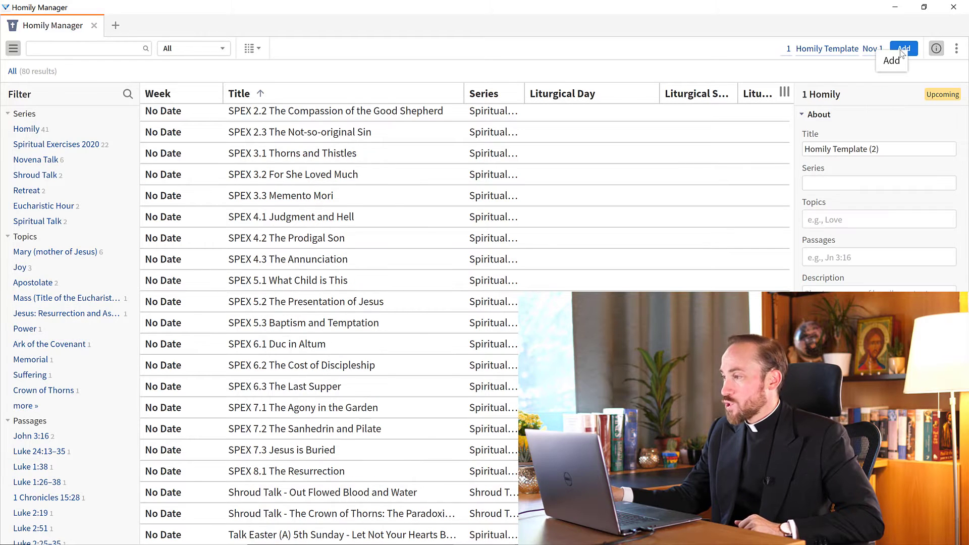
# - Open Homily Template (2) and replace the Homily placeholder with 'My homily goes here.'
pyautogui.scroll(7, 388, 254)
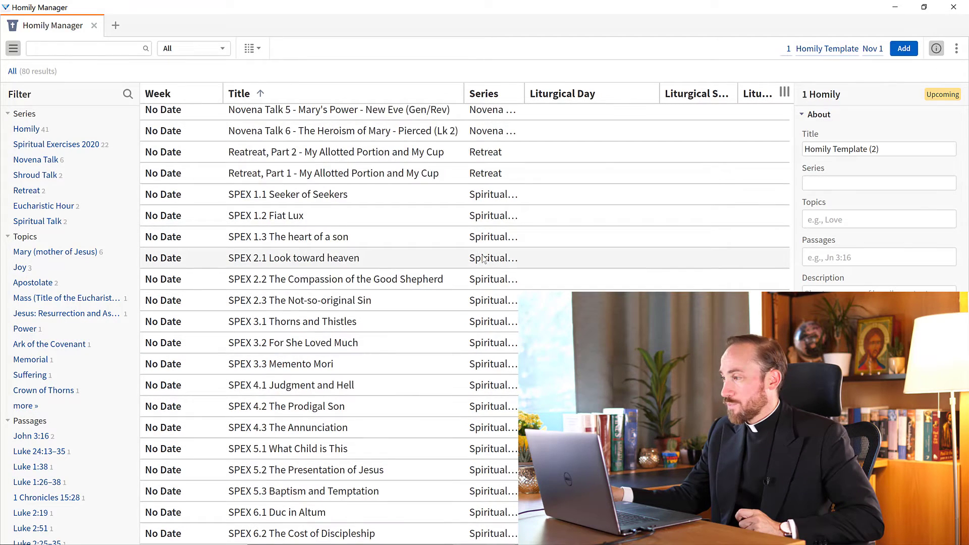
pyautogui.doubleClick(322, 233)
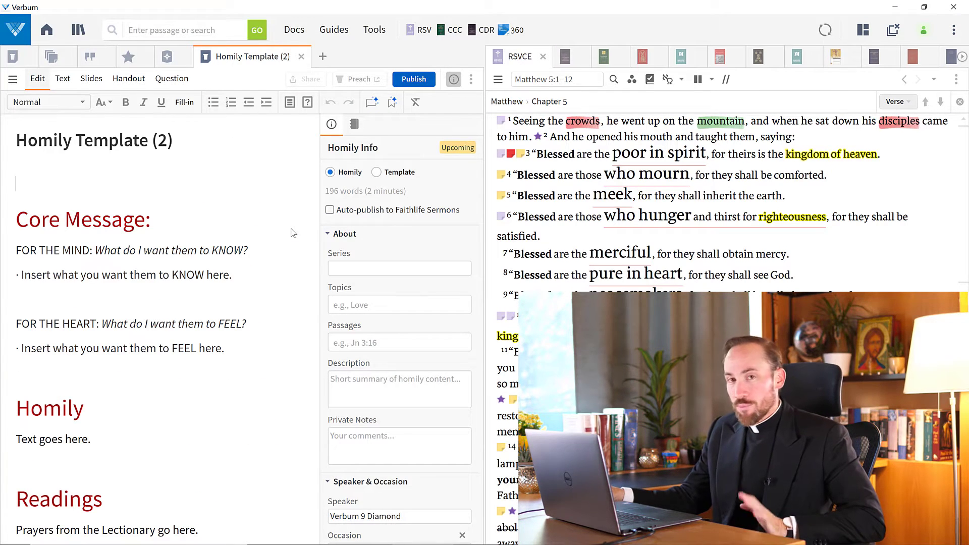
pyautogui.scroll(-3, 95, 227)
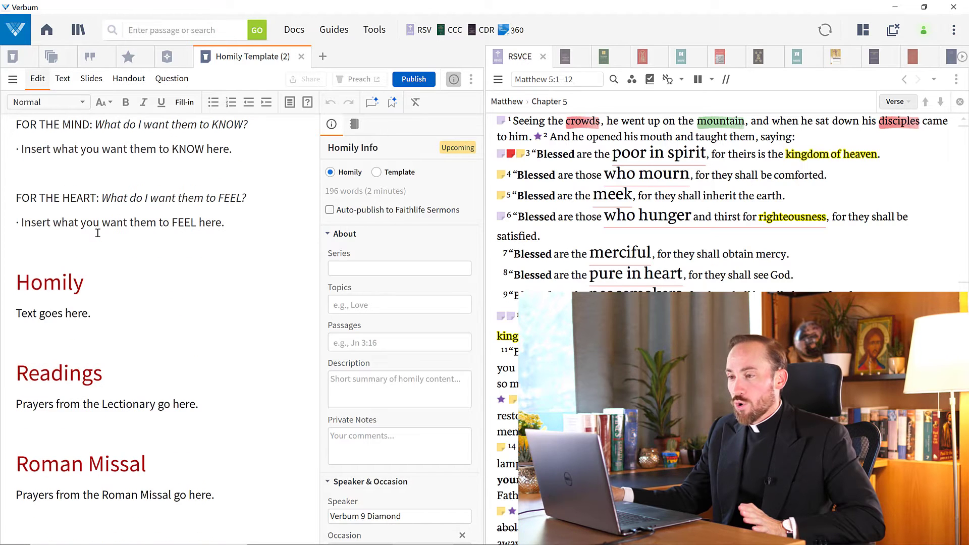
pyautogui.scroll(2, 98, 236)
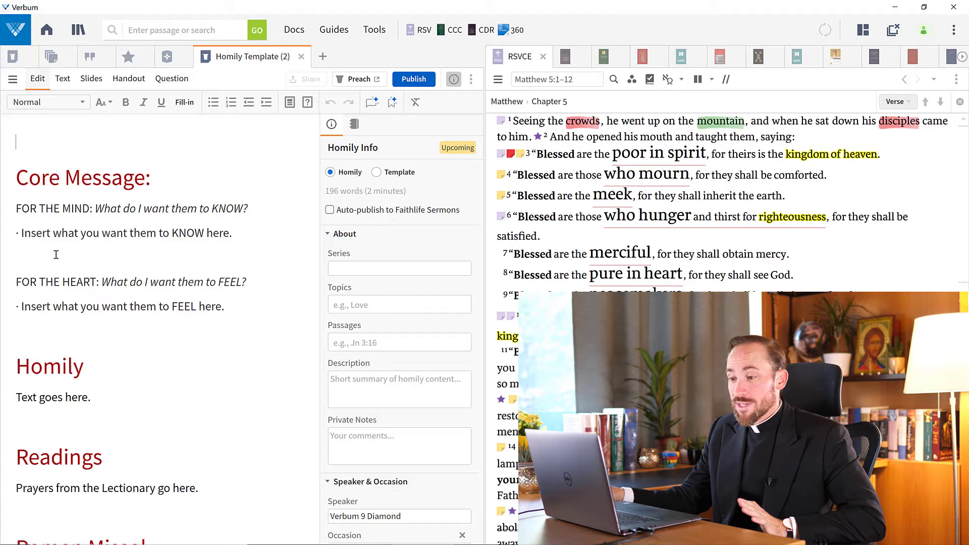
pyautogui.scroll(-1, 56, 255)
pyautogui.doubleClick(47, 355)
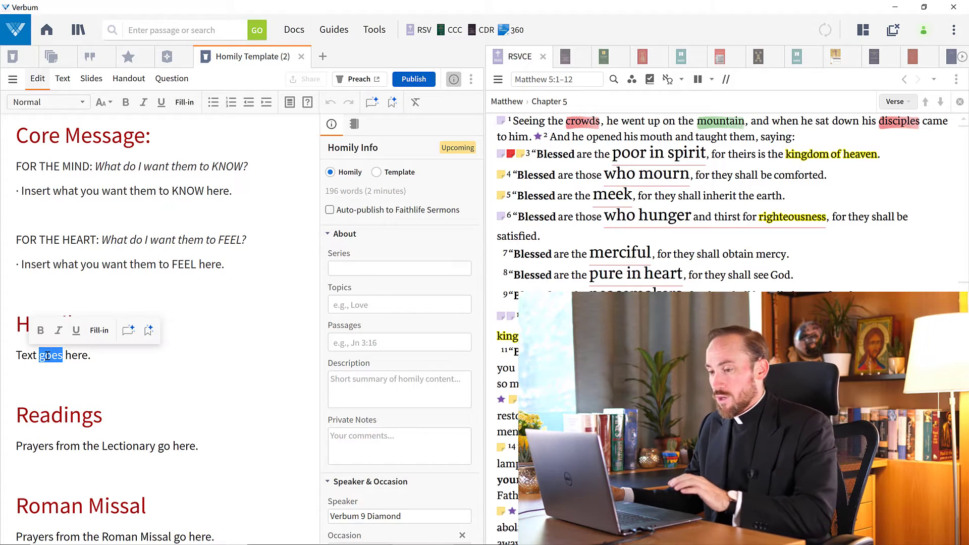
pyautogui.tripleClick(47, 354)
pyautogui.write('My')
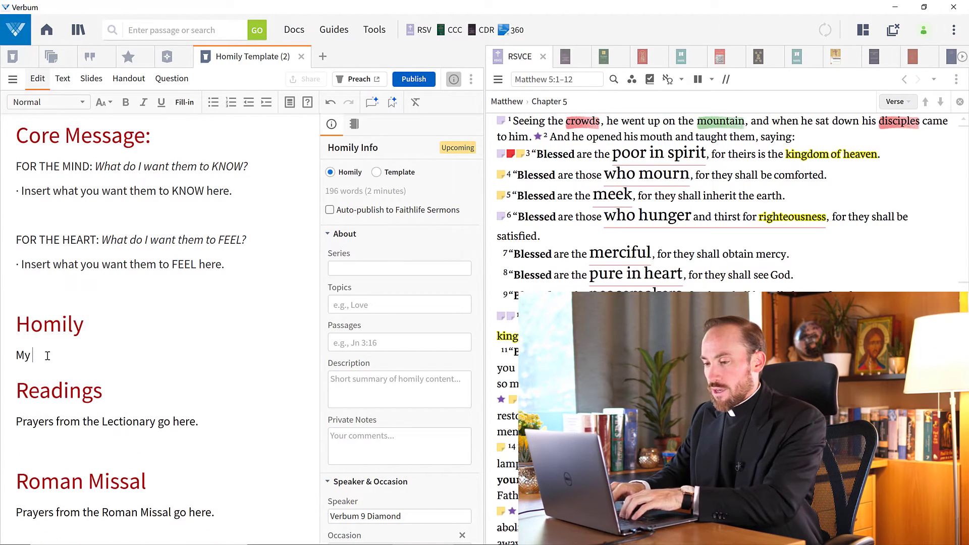
pyautogui.write(' homily goe')
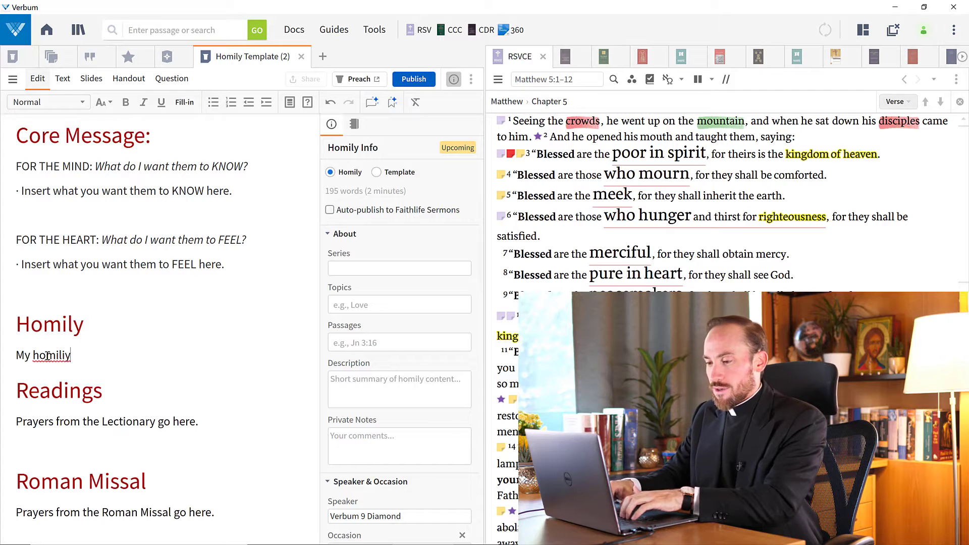
pyautogui.write('s here.')
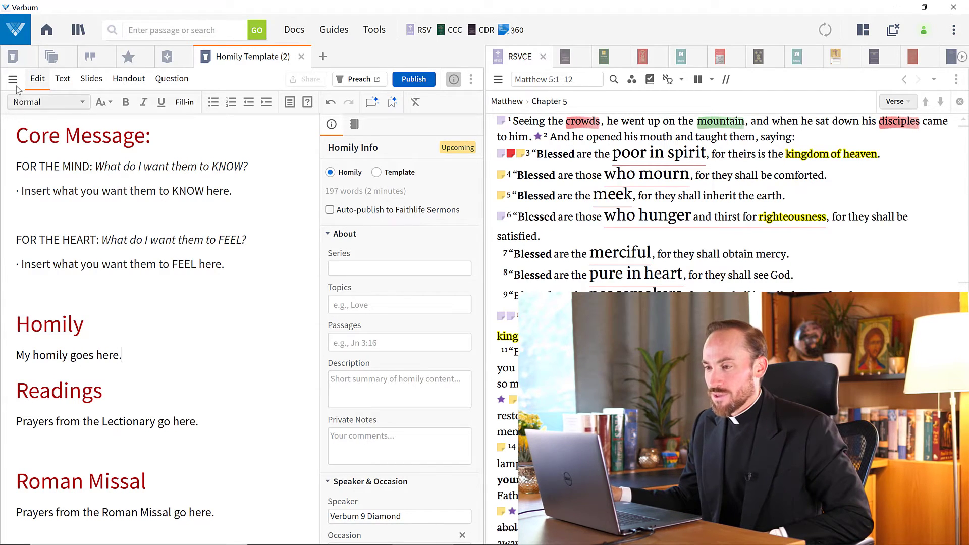
# - Select the Readings placeholder line and the word Roman in the Missal placeholder
pyautogui.tripleClick(110, 427)
pyautogui.scroll(-3, 113, 411)
pyautogui.doubleClick(122, 387)
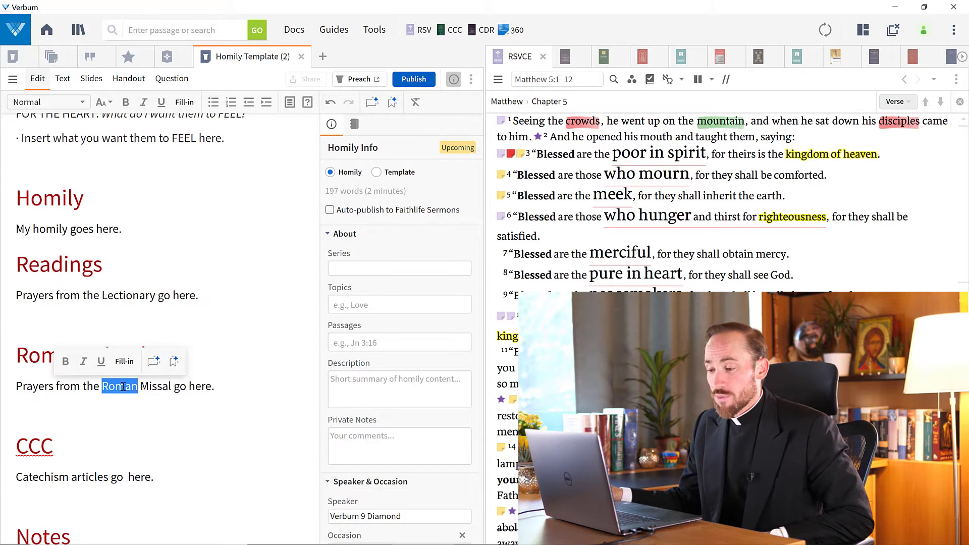
pyautogui.scroll(-8, 121, 406)
pyautogui.scroll(-7, 118, 411)
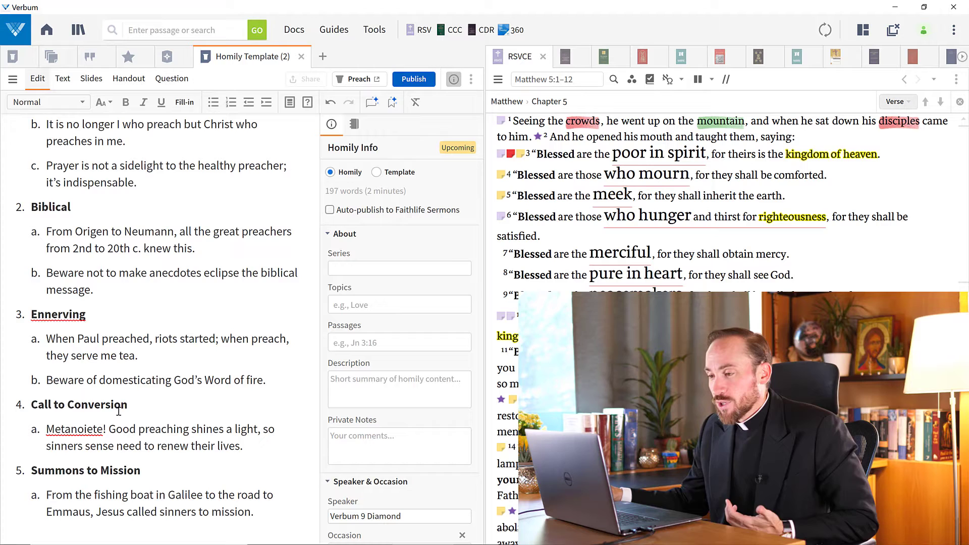
pyautogui.scroll(3, 118, 408)
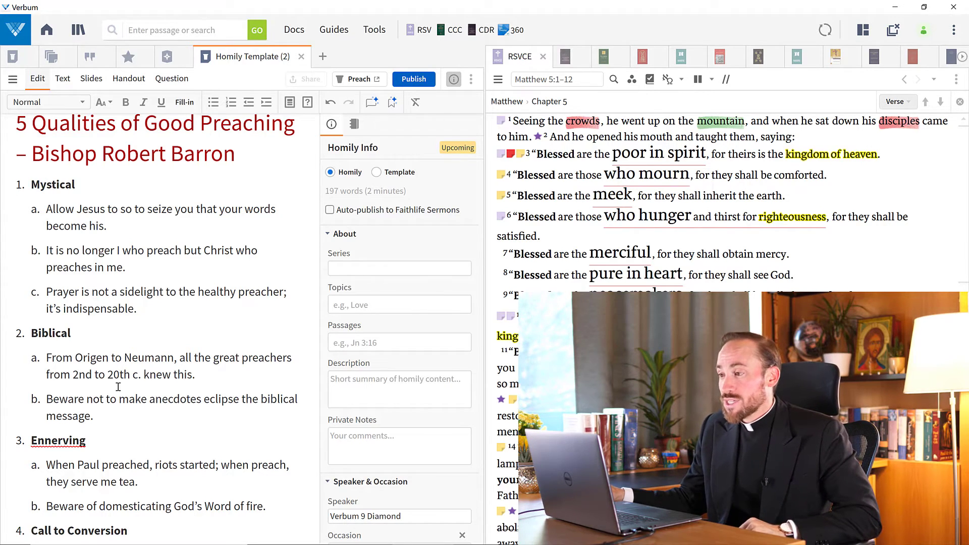
# - Start a blank homily from Homily Builder, close it, and return to Homily Manager
pyautogui.click(371, 32)
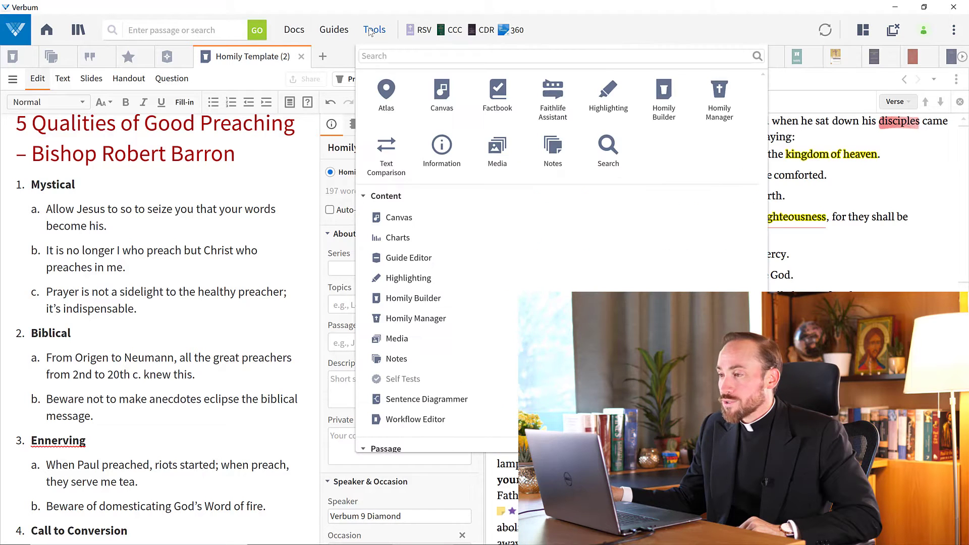
pyautogui.click(664, 95)
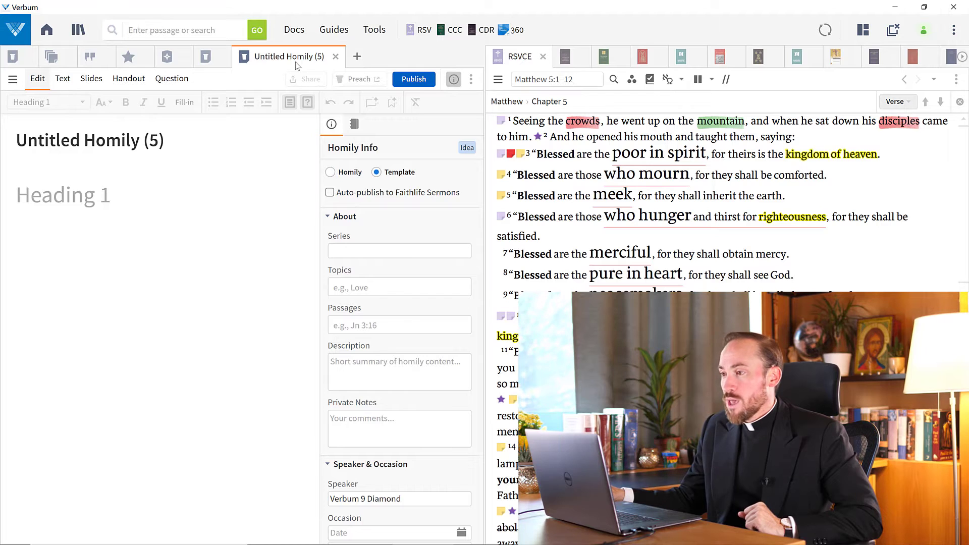
pyautogui.click(335, 57)
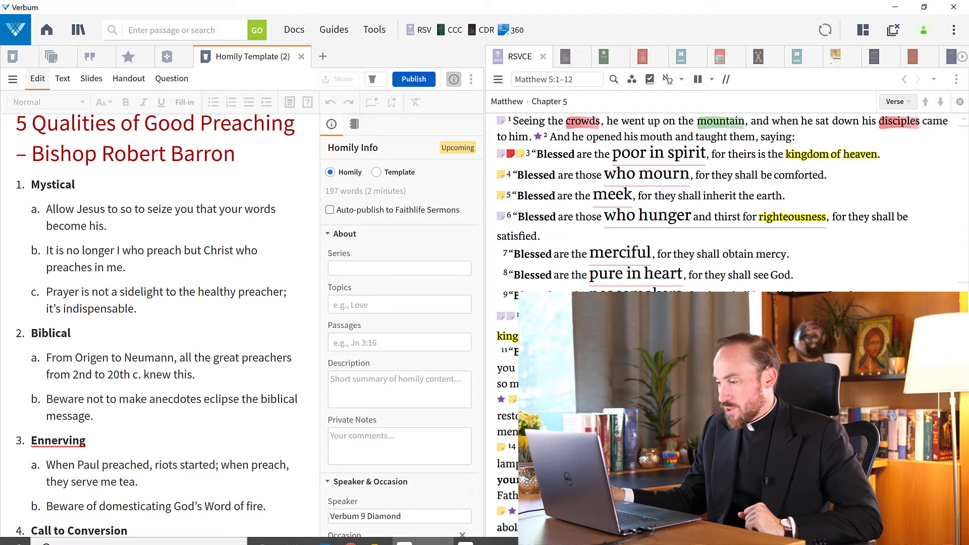
pyautogui.click(487, 535)
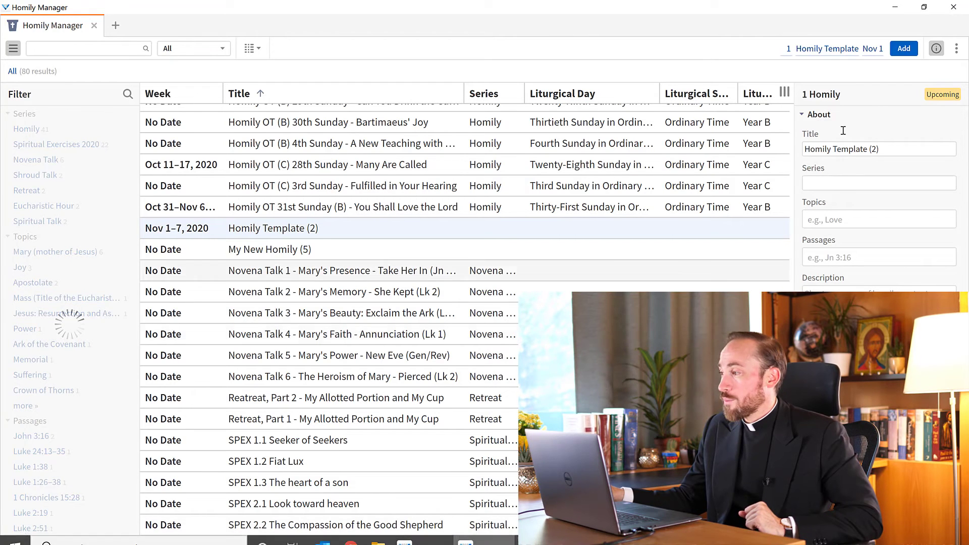
# - Add homilies for the 2020–2021 Advent Sundays from the Catholic Daily Readings lectionary
pyautogui.click(818, 50)
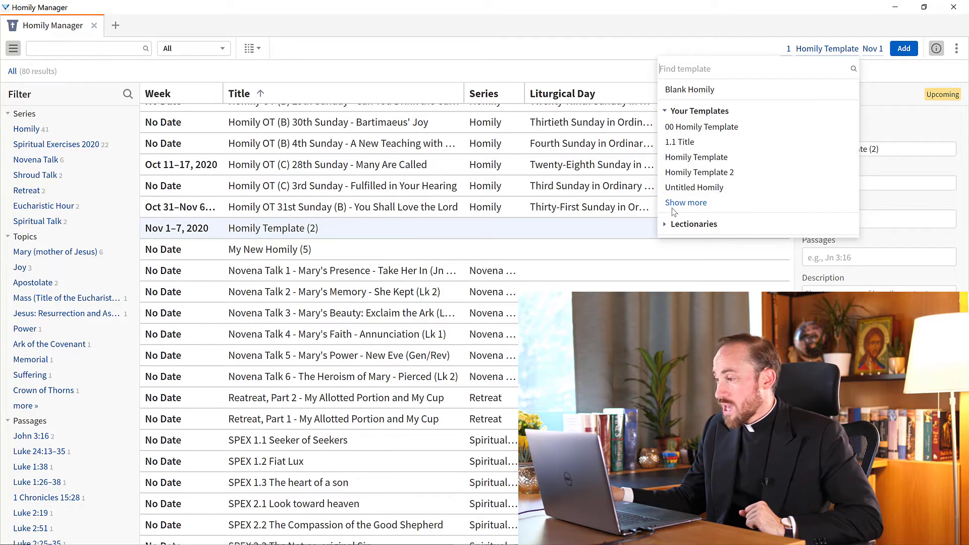
pyautogui.click(667, 225)
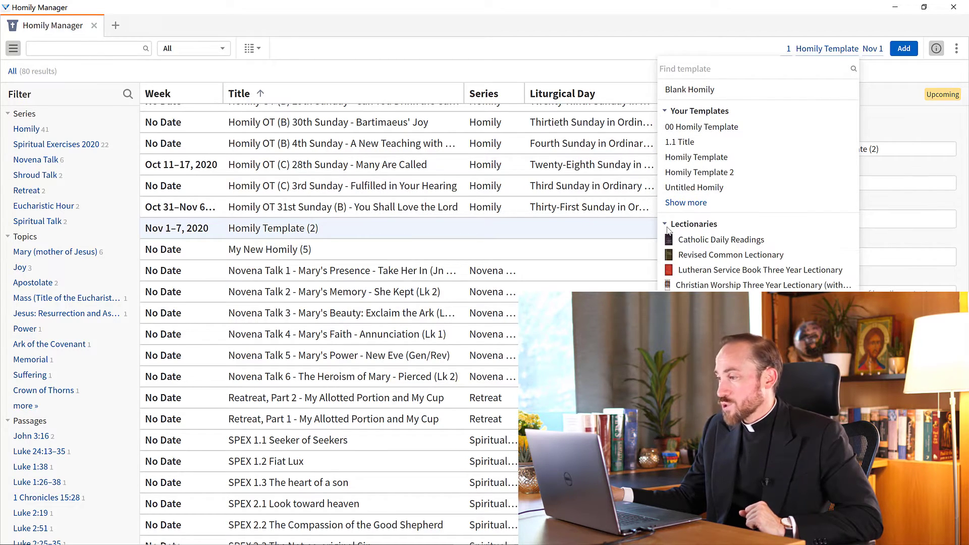
pyautogui.click(690, 241)
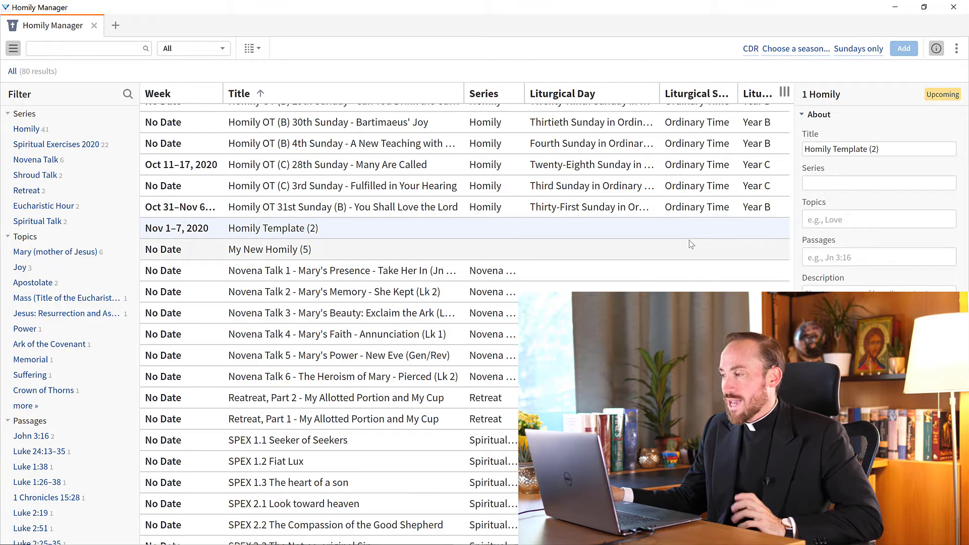
pyautogui.click(812, 50)
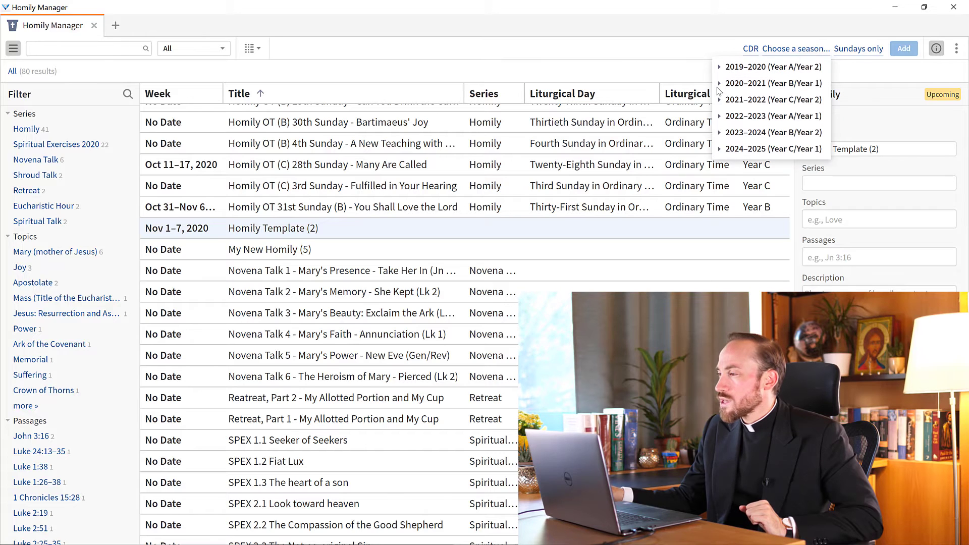
pyautogui.click(720, 84)
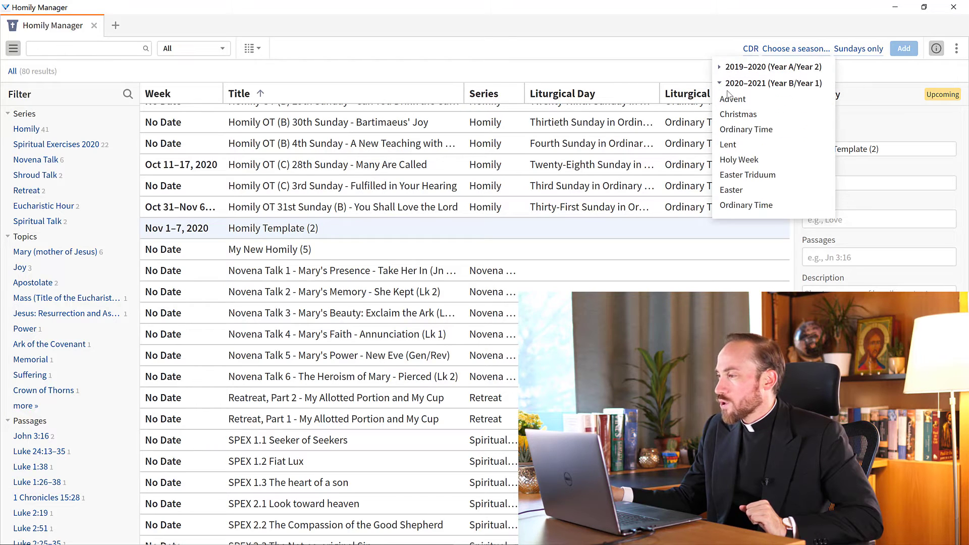
pyautogui.click(732, 99)
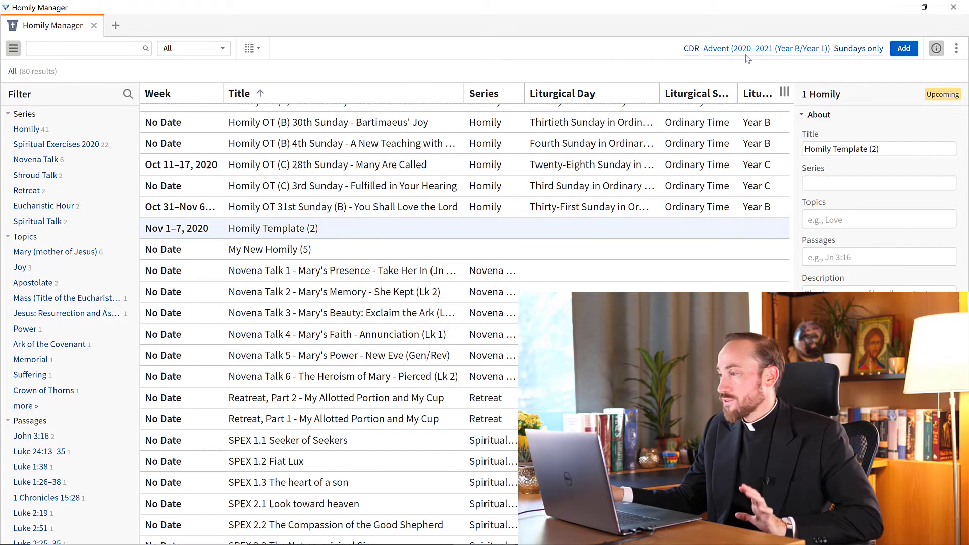
pyautogui.click(906, 50)
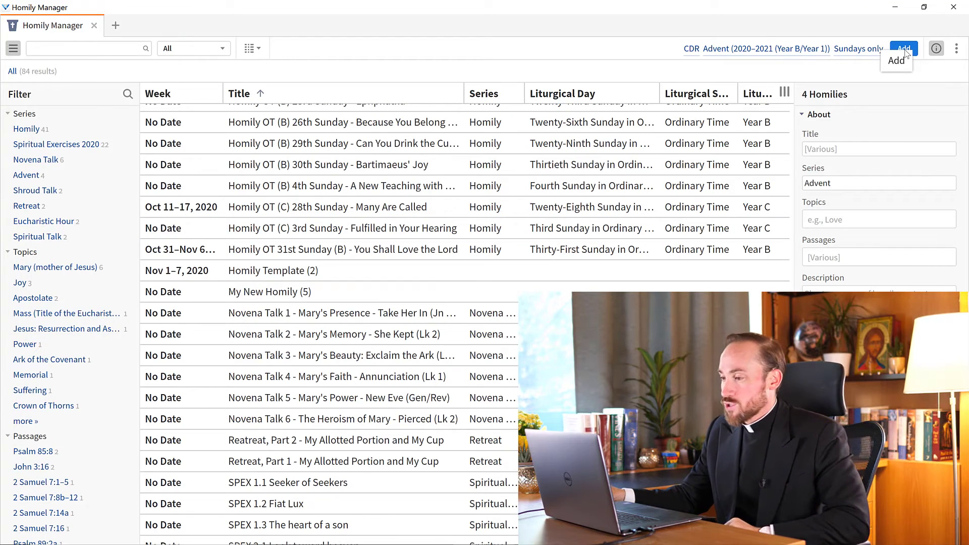
# - Sort the homily list by the Week column in ascending order
pyautogui.click(174, 96)
pyautogui.click(176, 94)
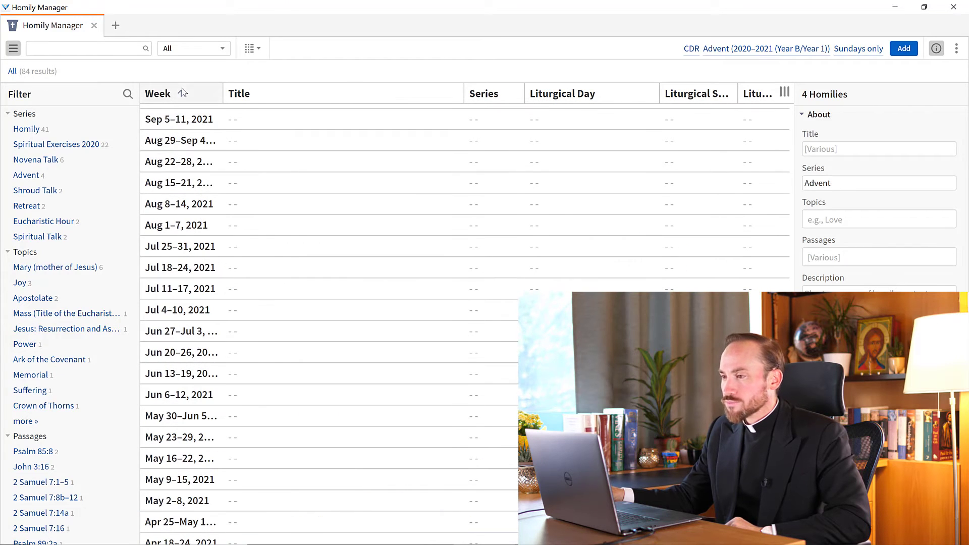
pyautogui.click(182, 93)
pyautogui.scroll(3, 185, 116)
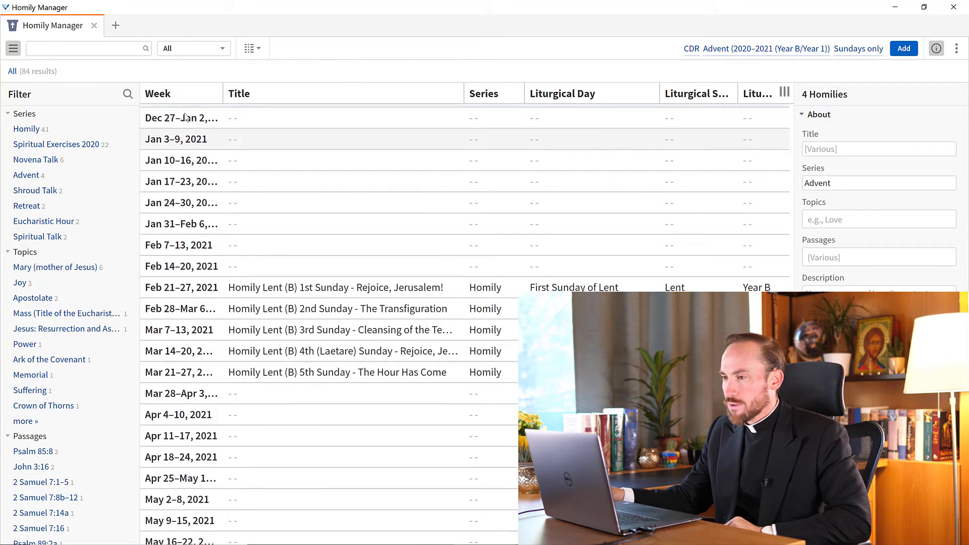
pyautogui.scroll(4, 186, 117)
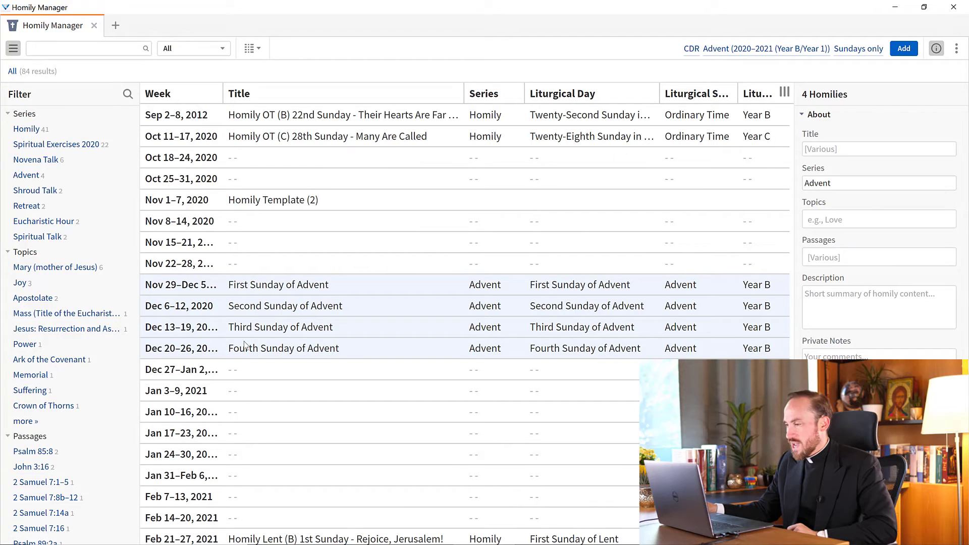
# - Open the First Sunday of Advent homily and select its Advent series value
pyautogui.click(277, 286)
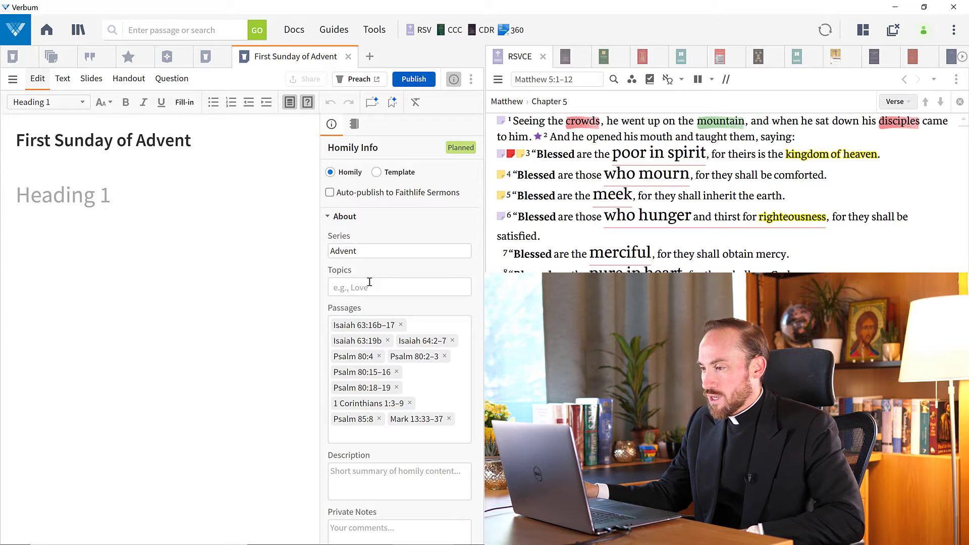
pyautogui.doubleClick(368, 250)
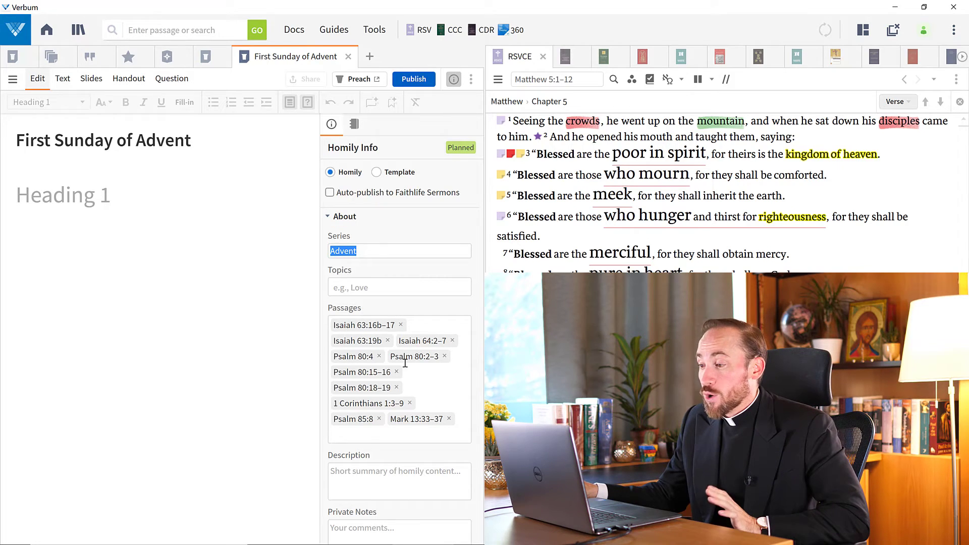
# - Remove the Isaiah 63:16b–17, 63:19b, 64:2–7 and four Psalm 80 passages
pyautogui.click(401, 326)
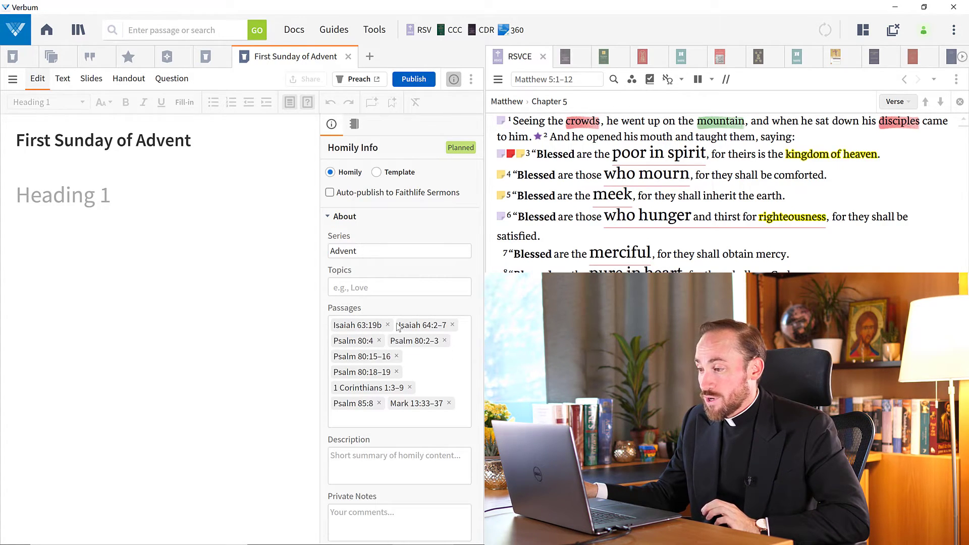
pyautogui.click(388, 325)
pyautogui.click(387, 324)
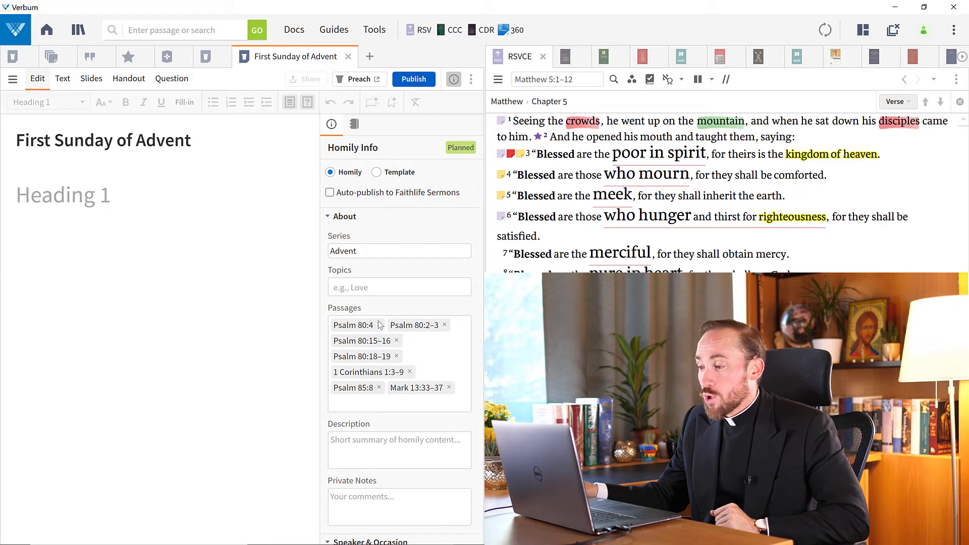
pyautogui.click(379, 325)
pyautogui.click(388, 326)
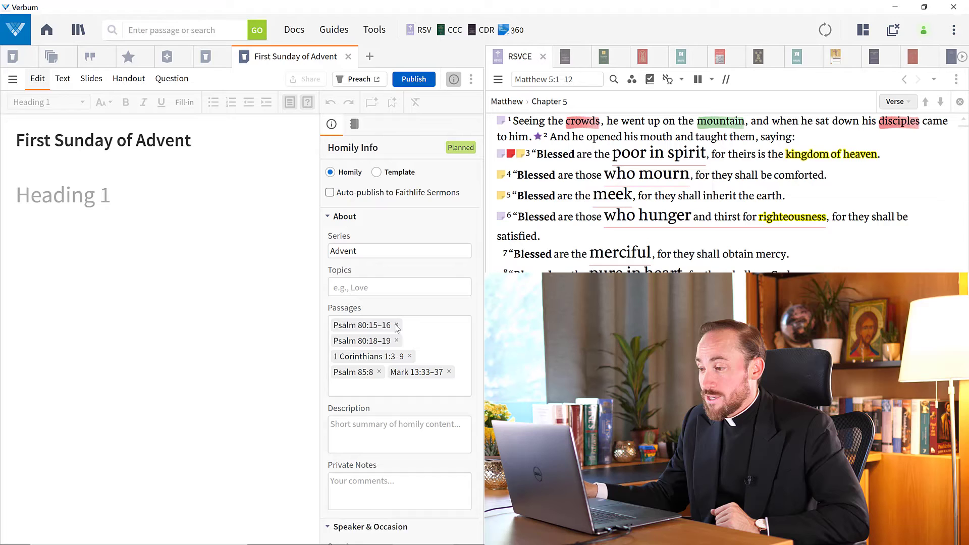
pyautogui.click(396, 325)
pyautogui.click(398, 325)
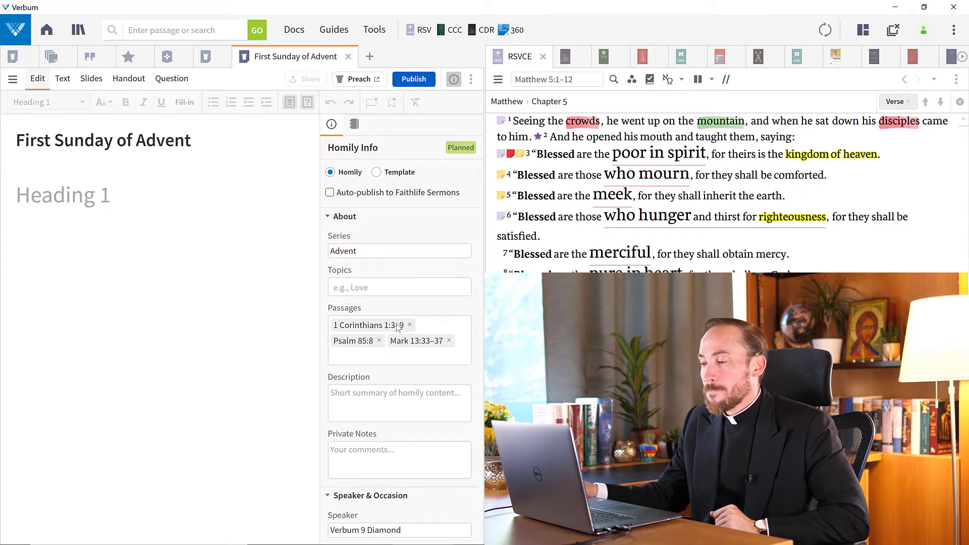
# - Select the whole speaker value, then drag-select the remaining passage references
pyautogui.scroll(-3, 391, 348)
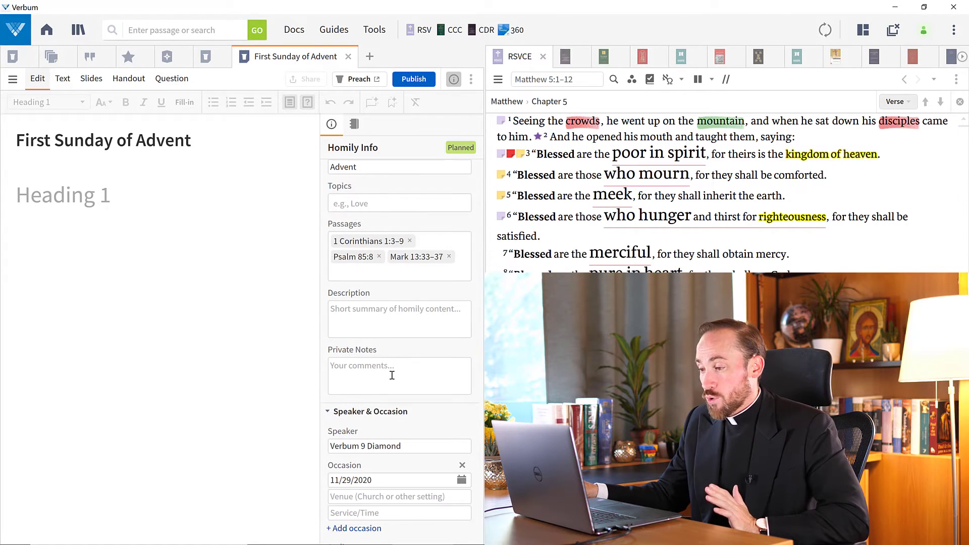
pyautogui.click(406, 443)
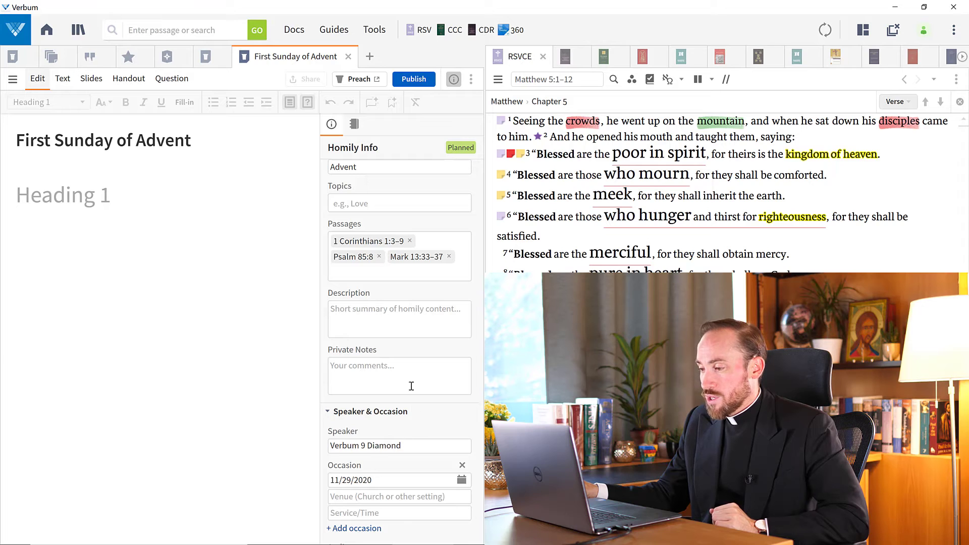
pyautogui.tripleClick(393, 446)
pyautogui.scroll(-4, 386, 451)
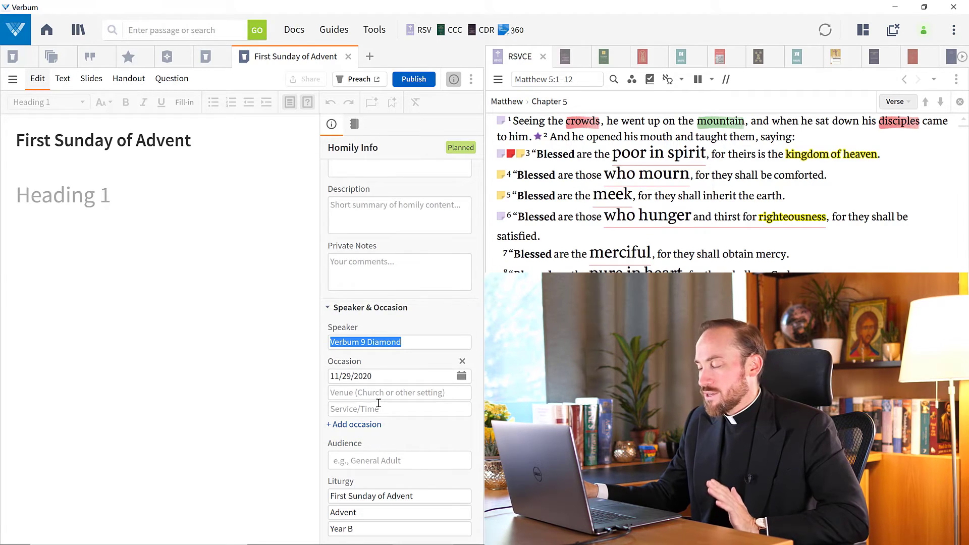
pyautogui.scroll(5, 378, 400)
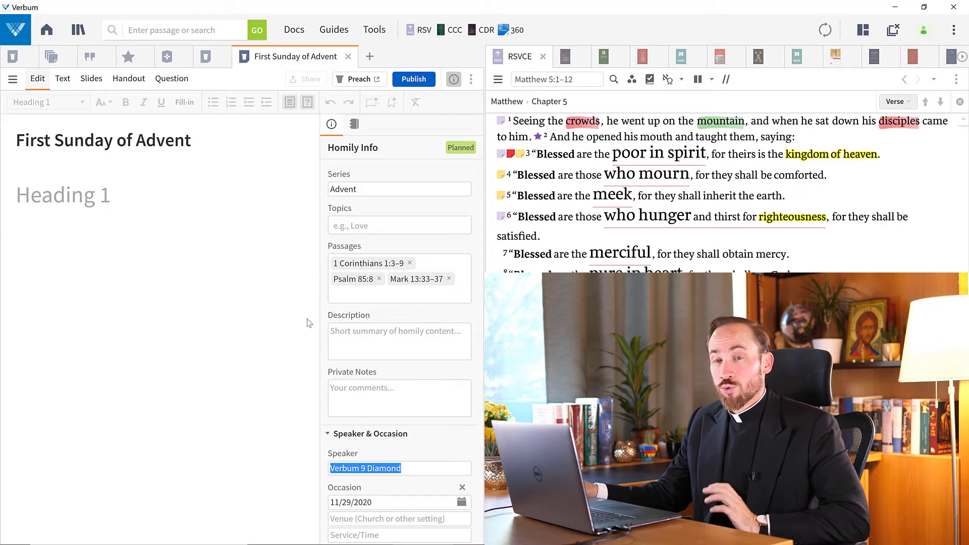
pyautogui.moveTo(461, 281); pyautogui.dragTo(327, 261)
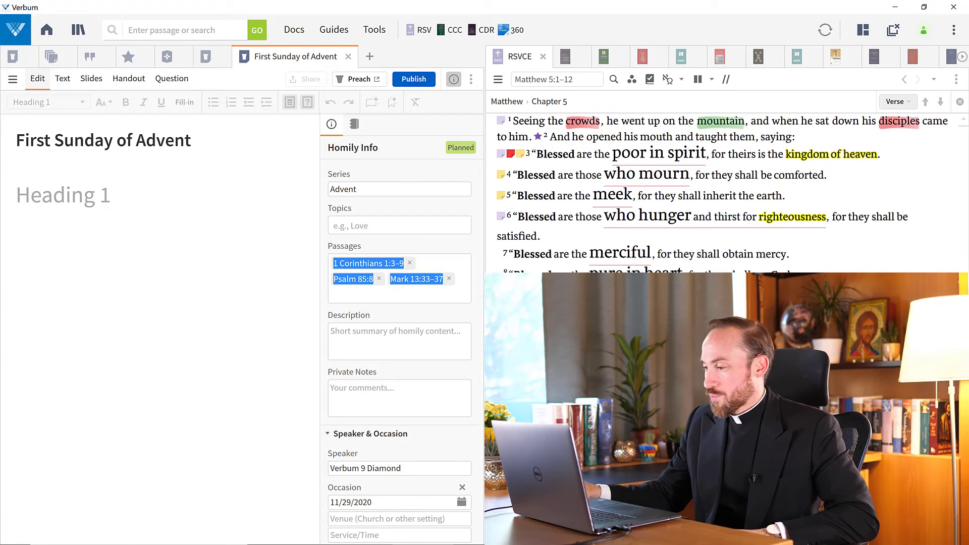
# - Filter the Homily Manager list to the Homily series, showing 41 results
pyautogui.click(480, 531)
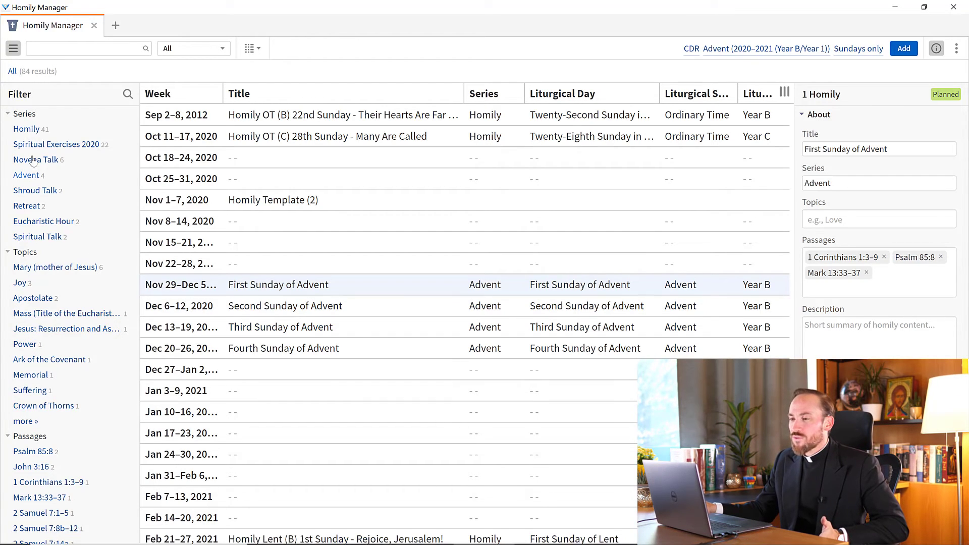
pyautogui.click(35, 132)
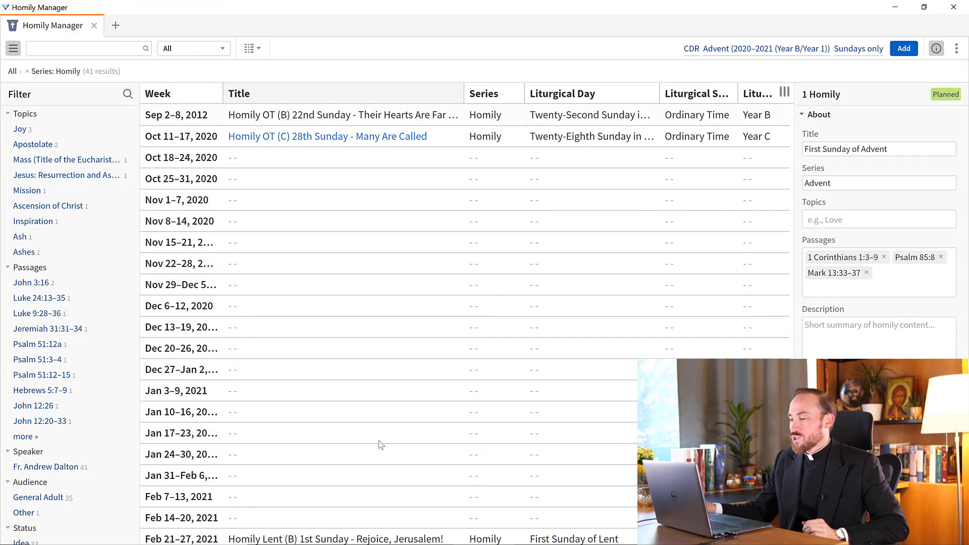
# - Search Everything for 'bicycle' and review the hits, including the Pact of Shechem homily
pyautogui.click(415, 533)
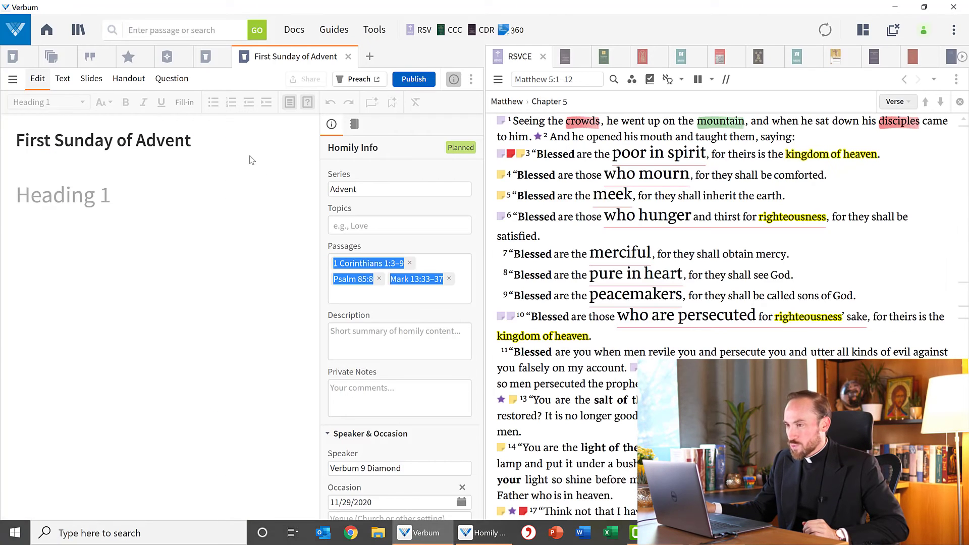
pyautogui.click(112, 31)
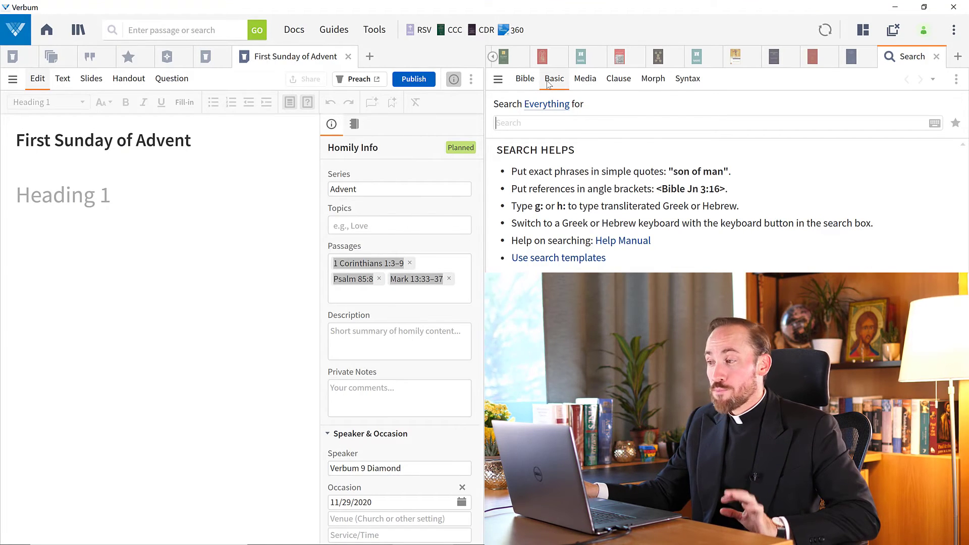
pyautogui.click(549, 105)
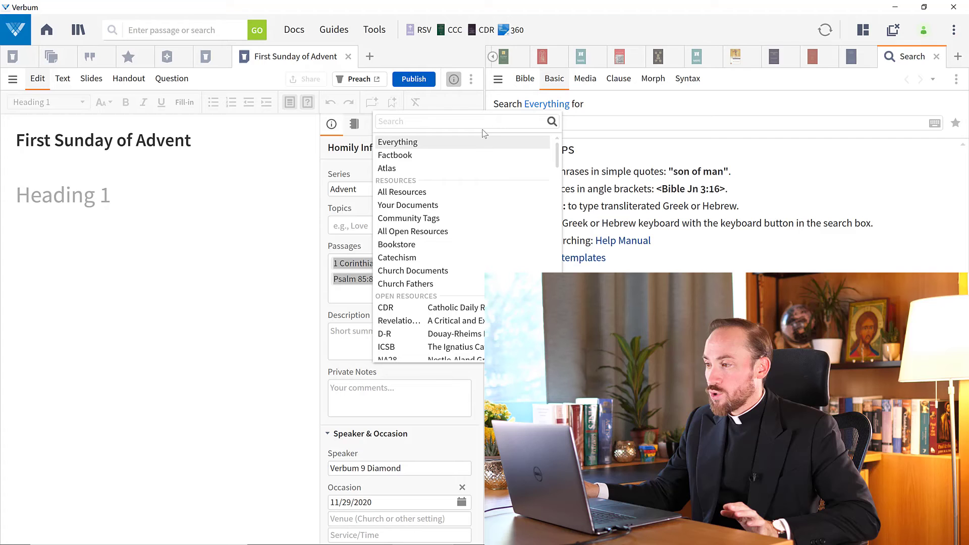
pyautogui.click(477, 147)
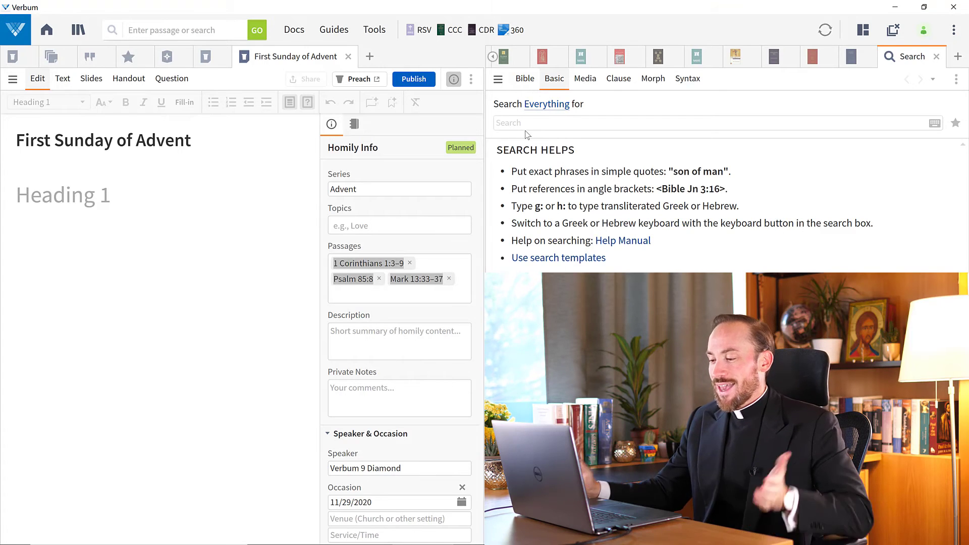
pyautogui.write('bicycle')
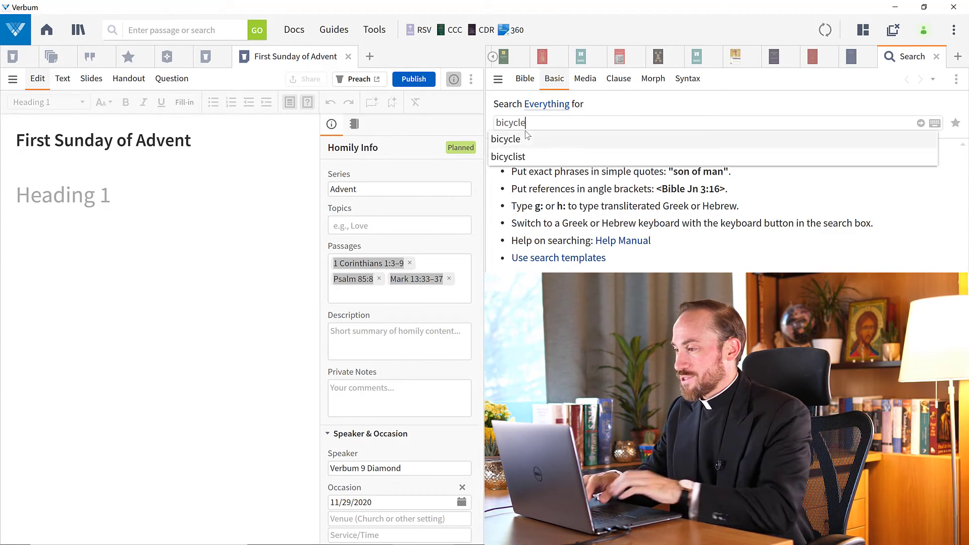
pyautogui.press('Return')
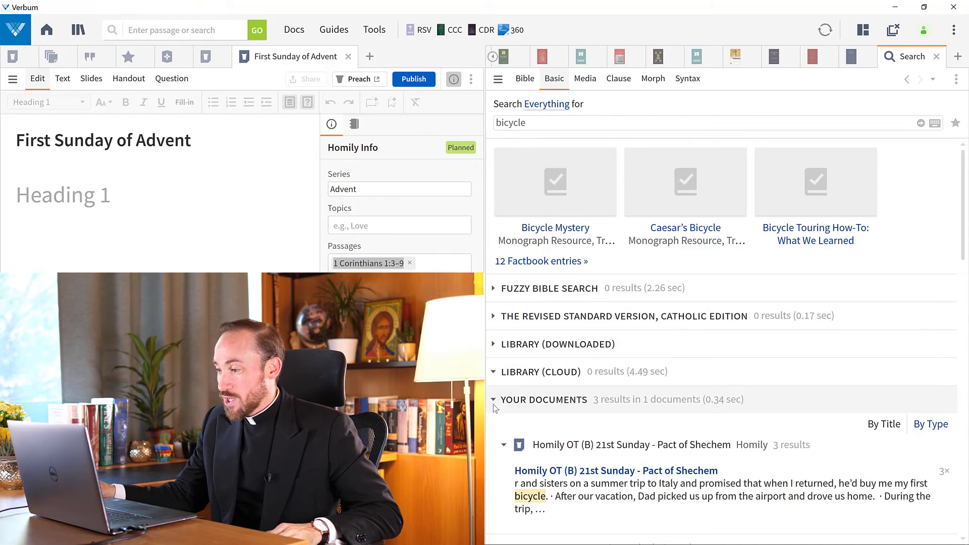
pyautogui.scroll(-3, 515, 410)
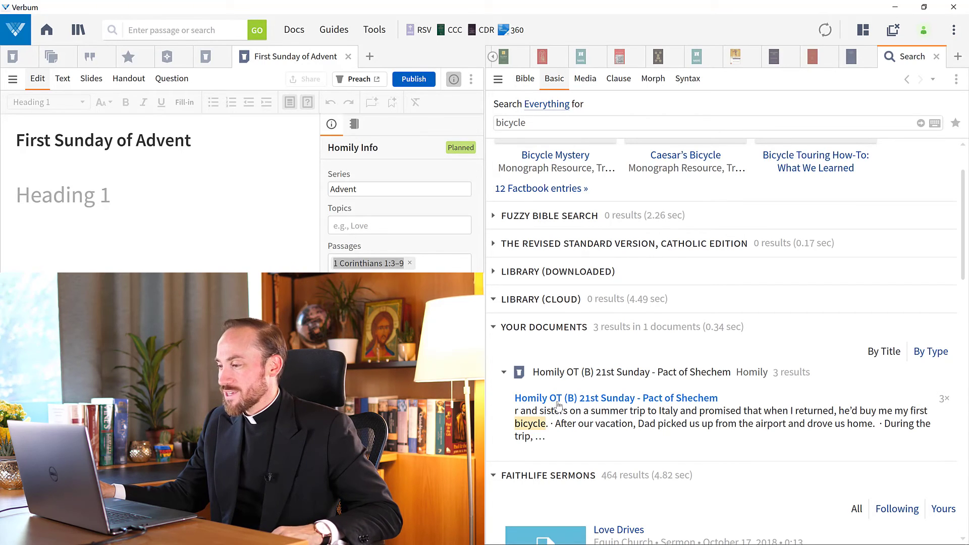
# - Open the Pact of Shechem homily from the bicycle hit and select the shiny red bicycle sentence
pyautogui.click(539, 429)
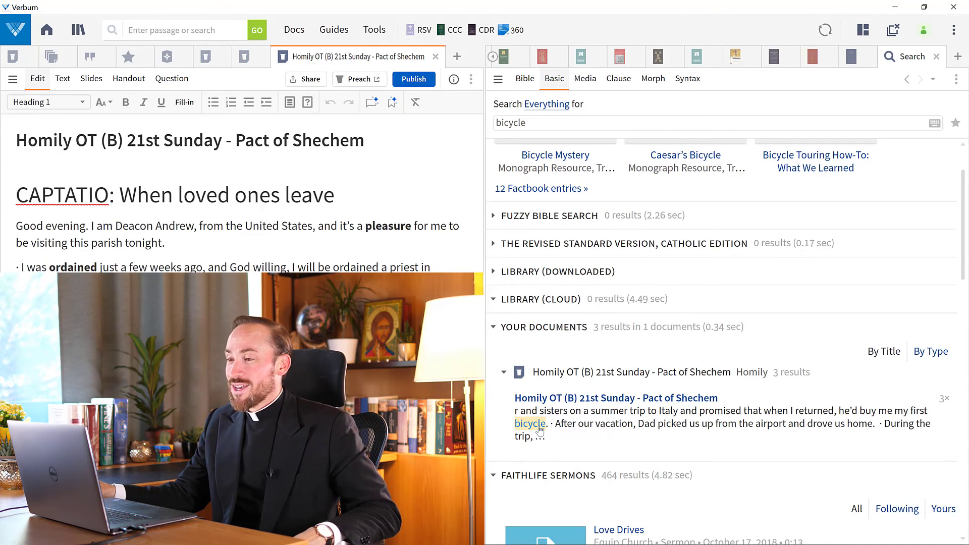
pyautogui.scroll(-5, 350, 366)
pyautogui.scroll(-20, 350, 365)
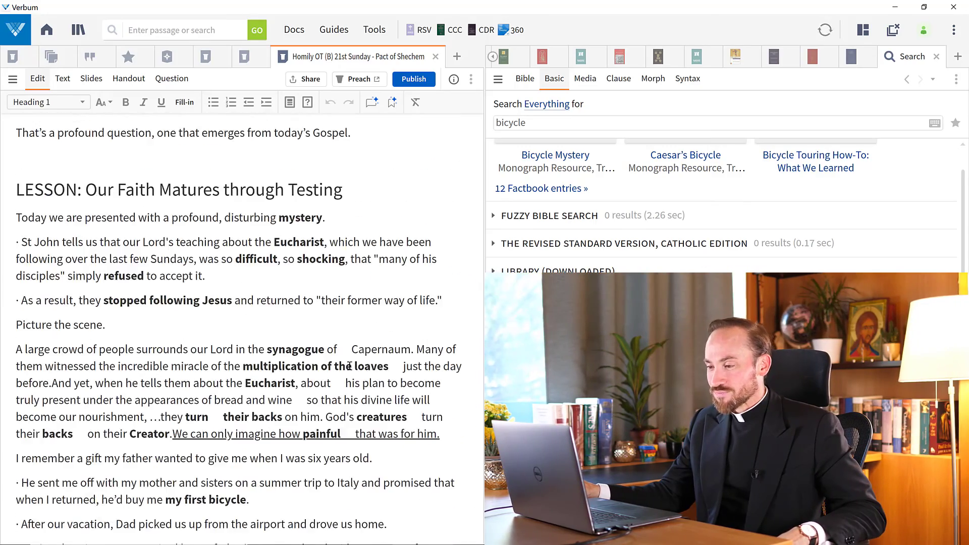
pyautogui.scroll(-2, 350, 365)
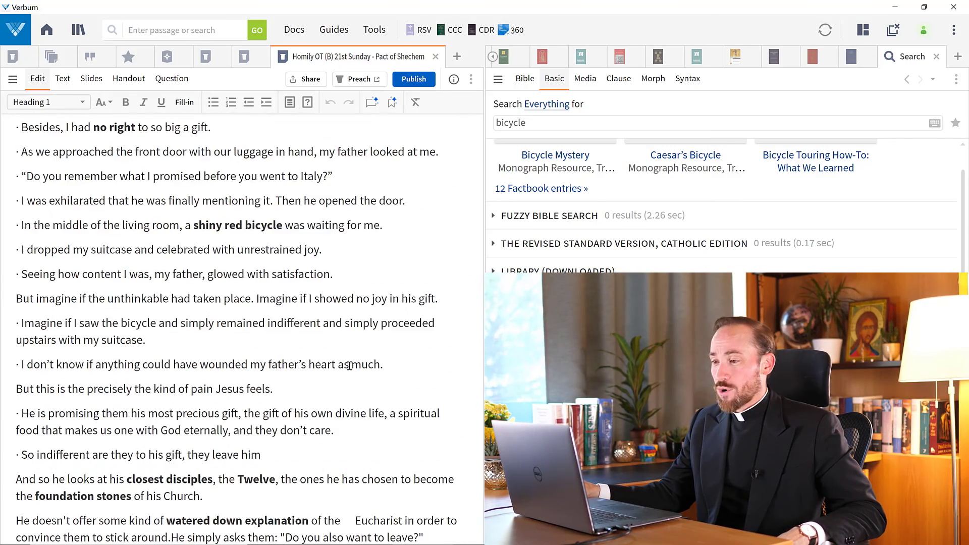
pyautogui.scroll(3, 349, 365)
pyautogui.moveTo(393, 312); pyautogui.dragTo(130, 303)
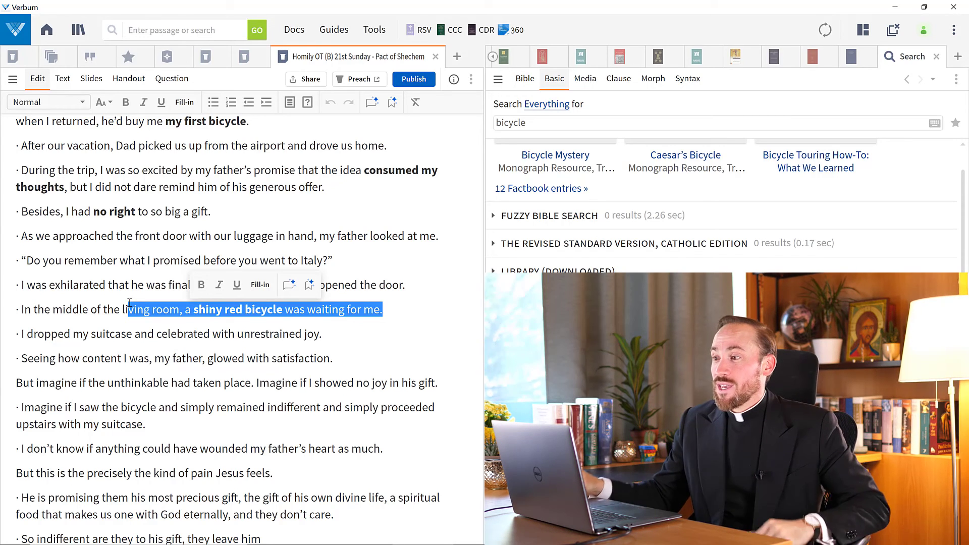
# - Run a new Passage Guide on Luke 24:13–35, the Road to Emmaus passage
pyautogui.click(335, 30)
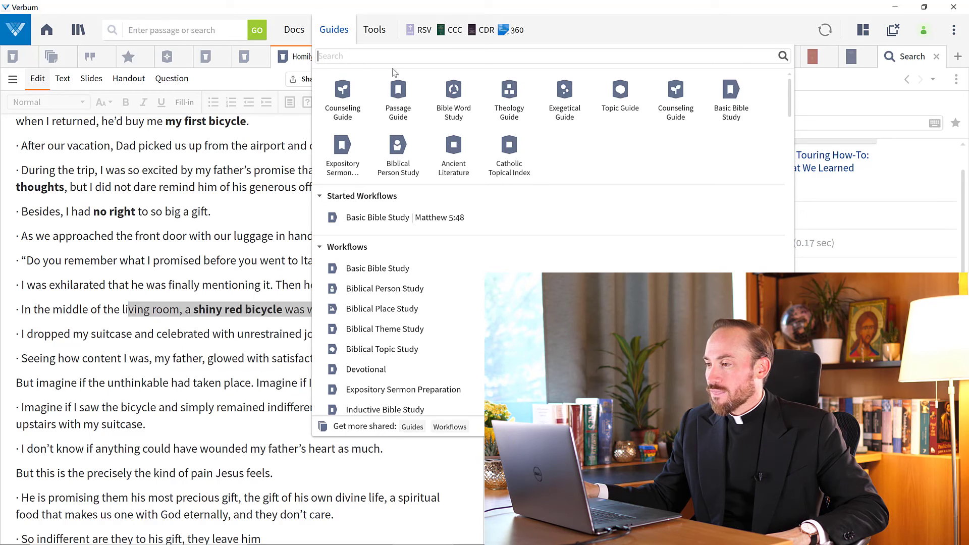
pyautogui.click(401, 93)
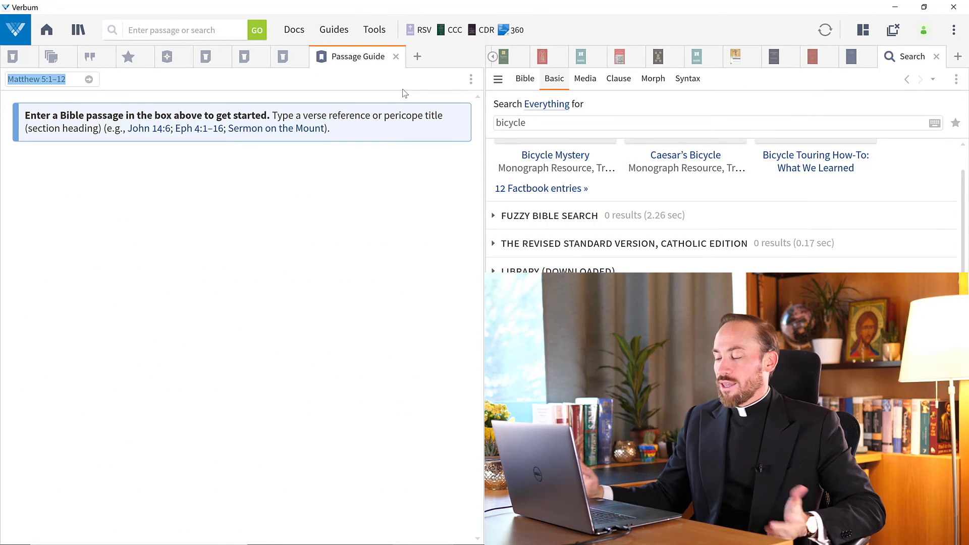
pyautogui.write('luke 24')
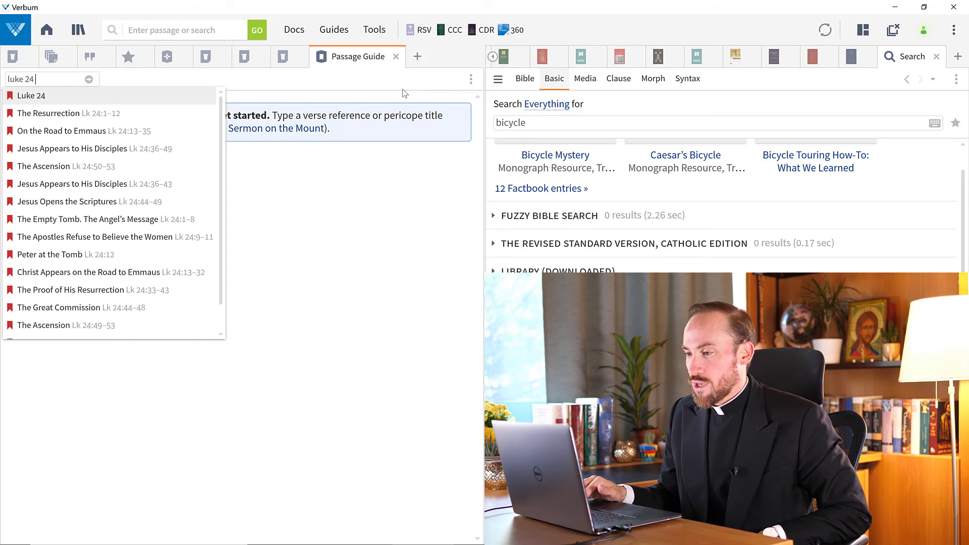
pyautogui.press('Down')
pyautogui.press('Down')
pyautogui.press('Escape')
pyautogui.press('Return')
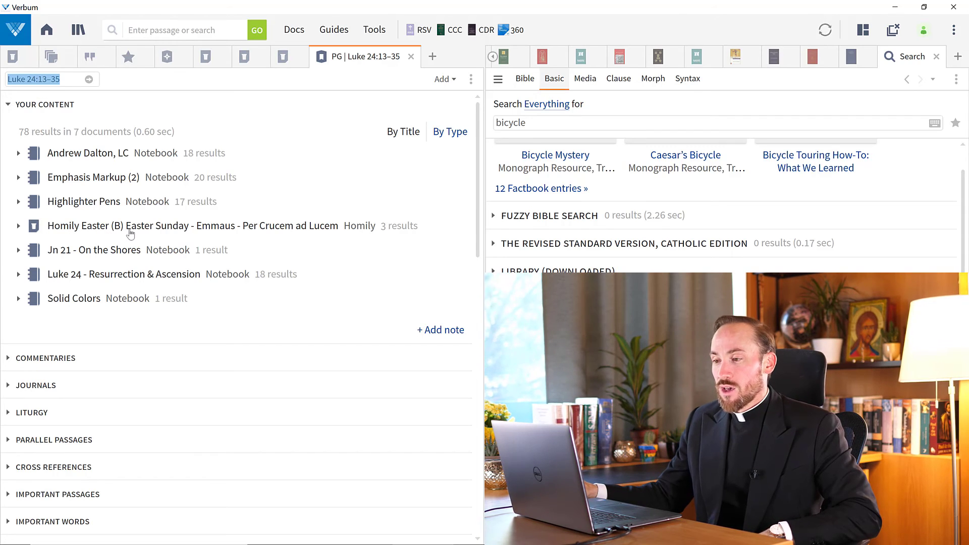
# - Expand the guide's Sermon Documents to show the Easter Sunday Emmaus homily
pyautogui.scroll(-3, 130, 233)
pyautogui.scroll(-12, 130, 233)
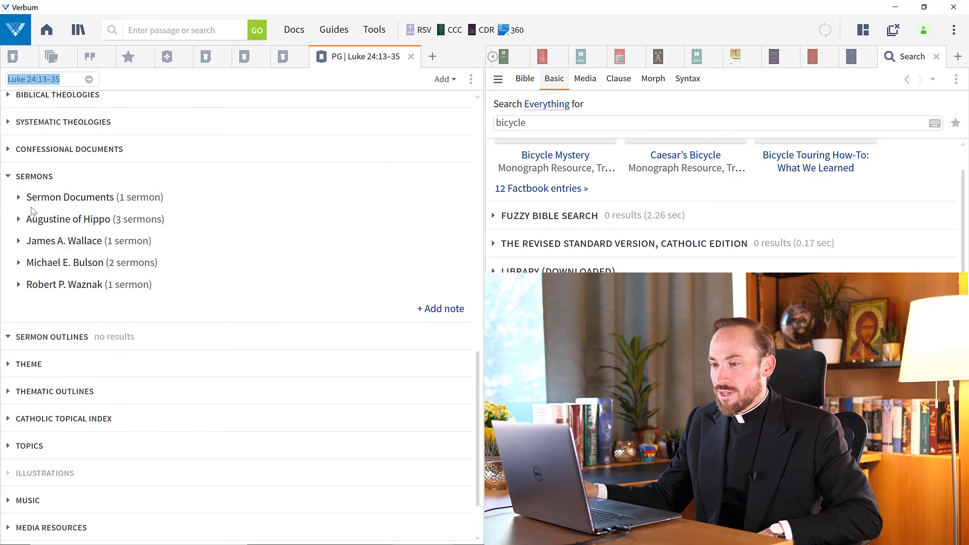
pyautogui.click(18, 198)
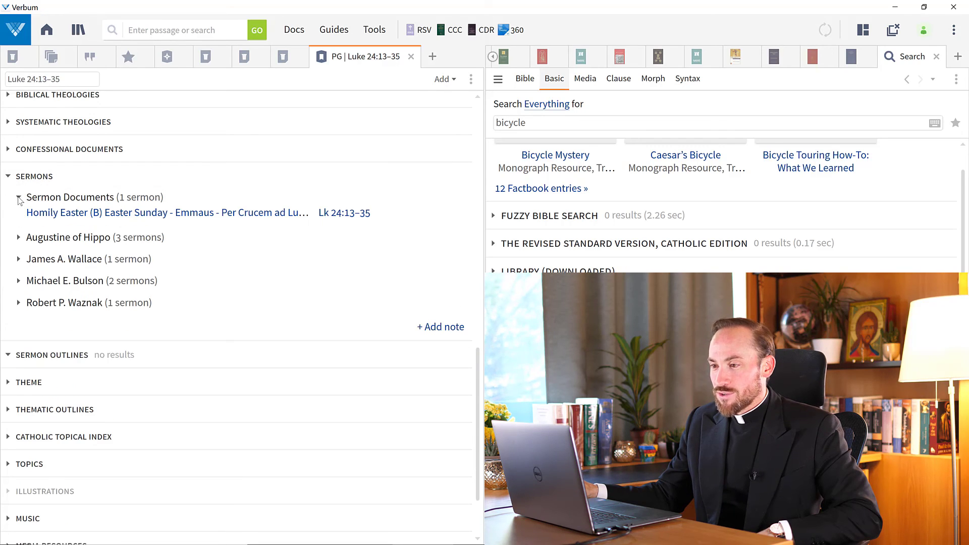
pyautogui.click(49, 214)
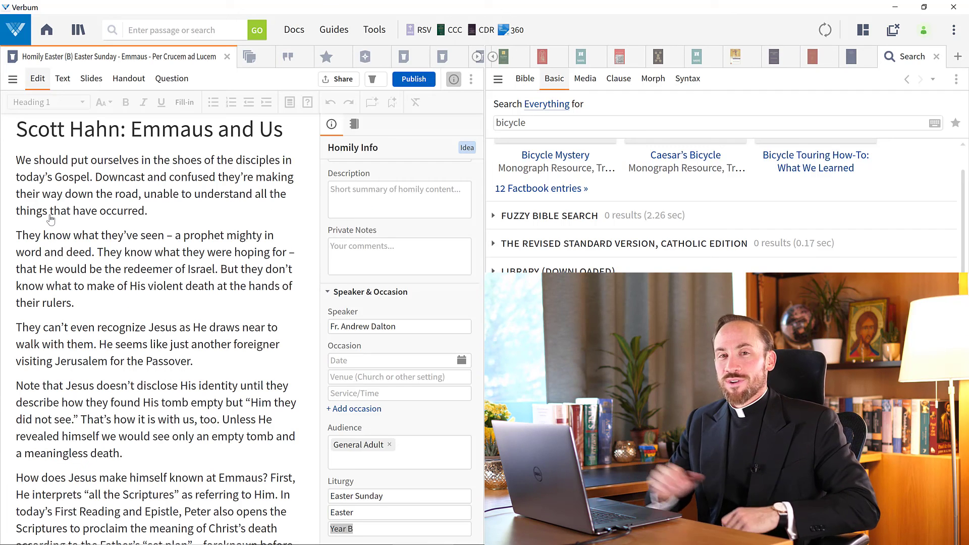